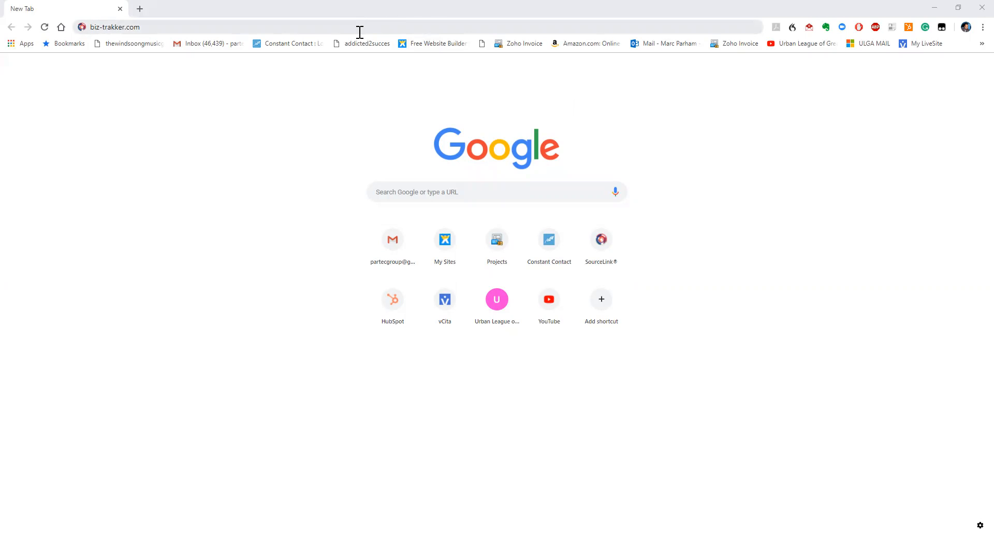
Go to biz-trakker.com in Chrome to reach the SourceLink login page
{"action": "left_click", "coordinate": [360, 32]}
{"action": "key", "text": "Return"}
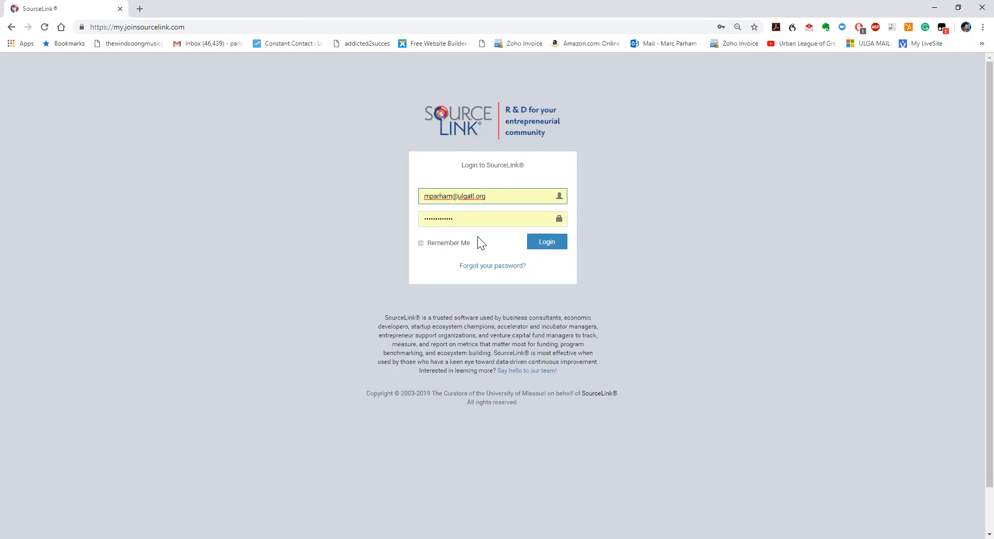
Log in with the saved credentials and open the Open Client search from the Clients menu
{"action": "left_click", "coordinate": [552, 247]}
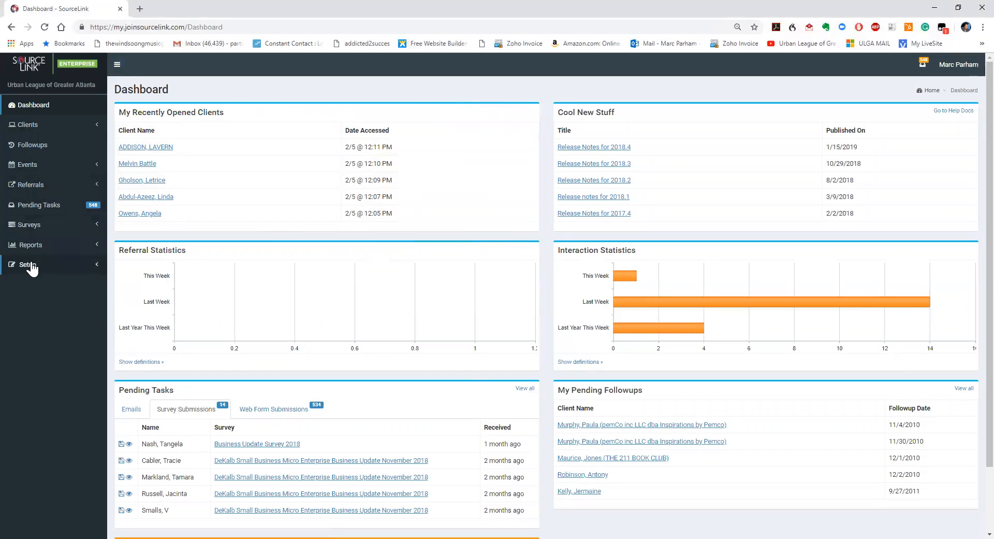
{"action": "left_click", "coordinate": [28, 126]}
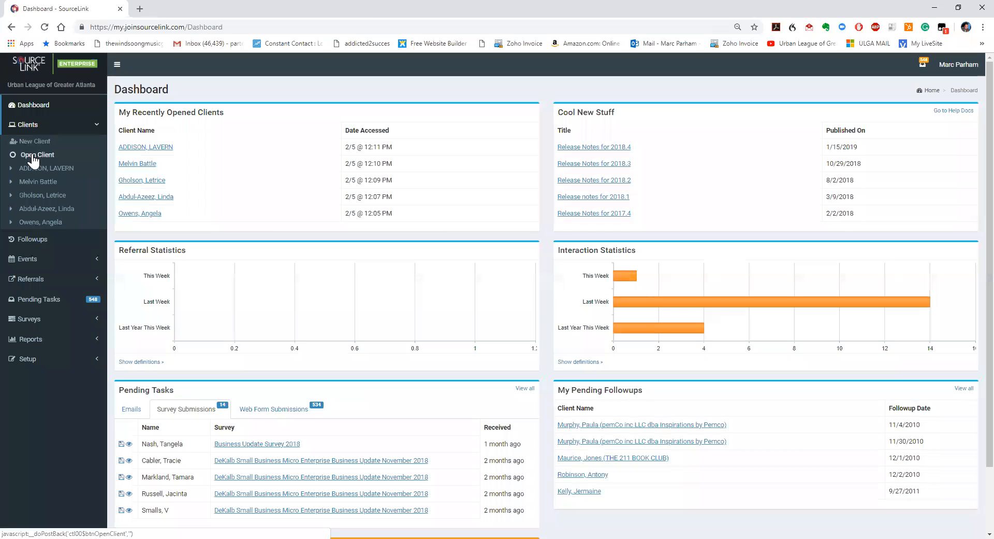
{"action": "left_click", "coordinate": [32, 155]}
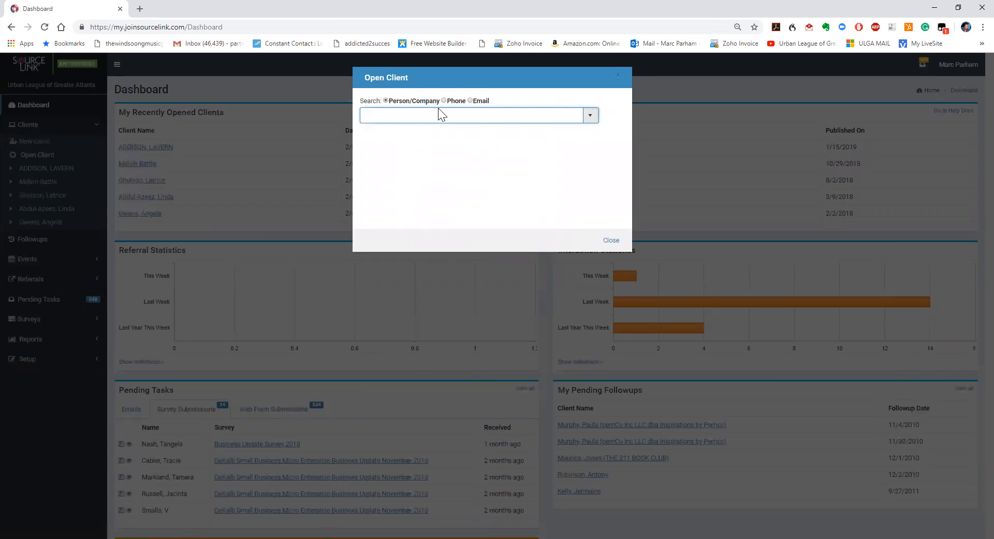
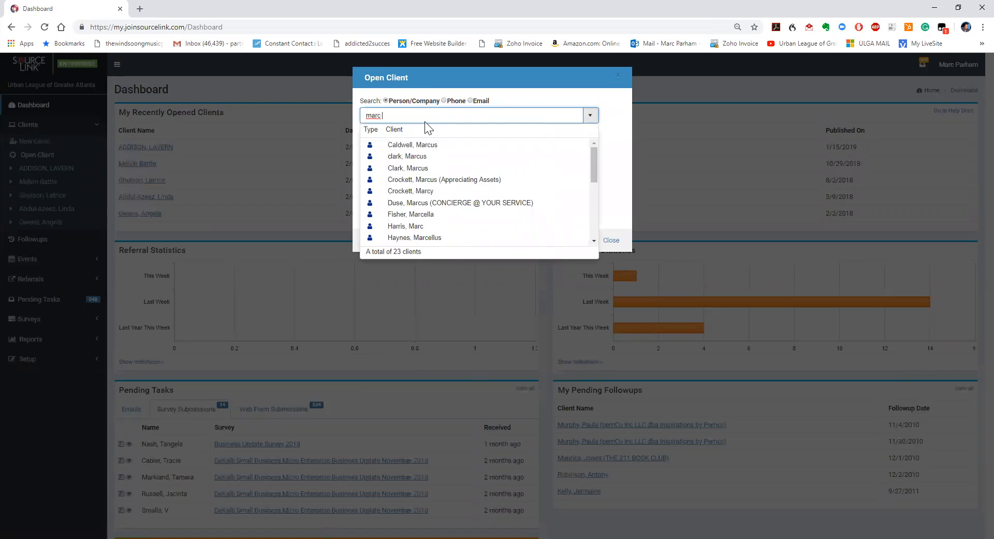
Search for the client contact's full name and open the CAPBuilder Network record
{"action": "scroll", "coordinate": [422, 171], "scroll_direction": "down", "scroll_amount": 2}
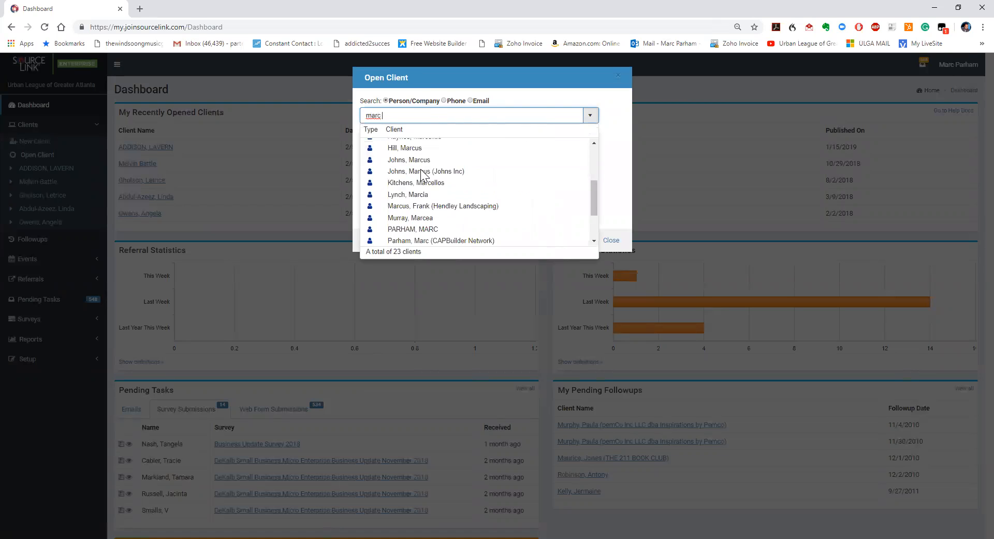
{"action": "scroll", "coordinate": [421, 171], "scroll_direction": "down", "scroll_amount": 1}
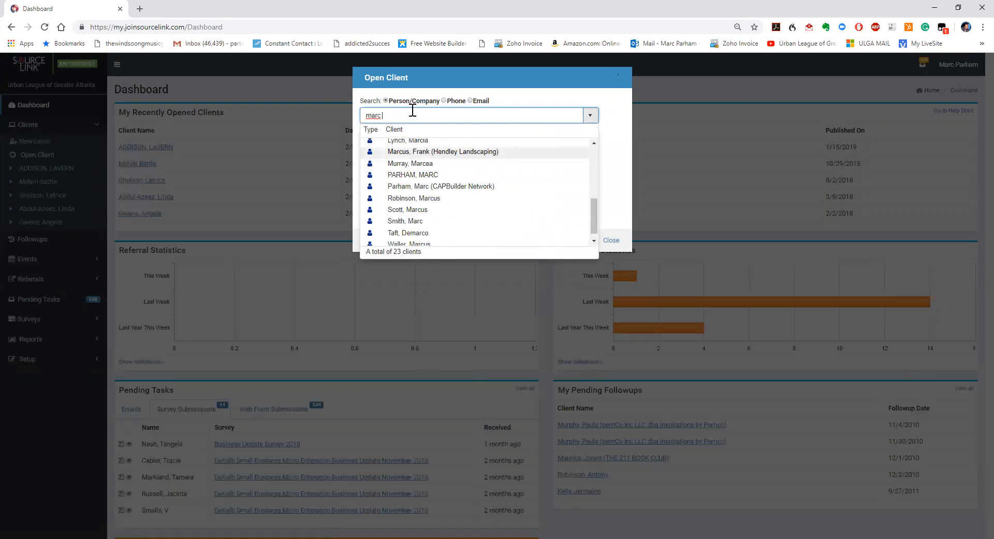
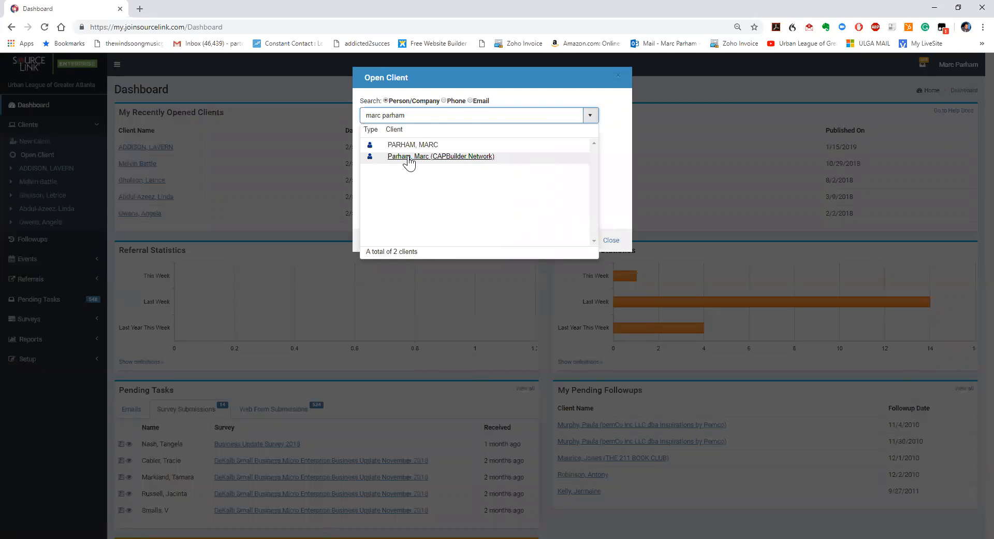
{"action": "left_click", "coordinate": [408, 156]}
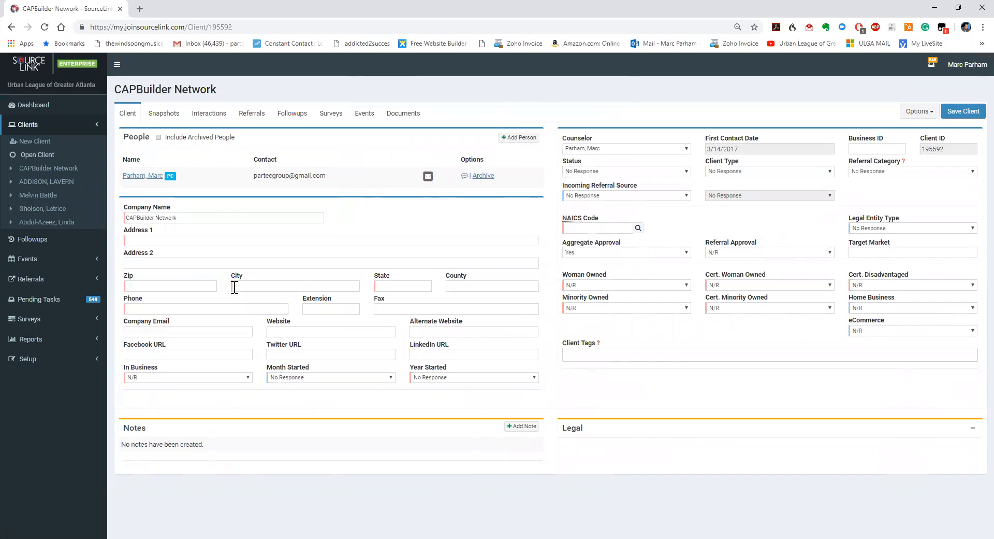
Search NAICS for 'consultant' and select 541611, Administrative Management and General Management Consulting Services
{"action": "left_click", "coordinate": [128, 311]}
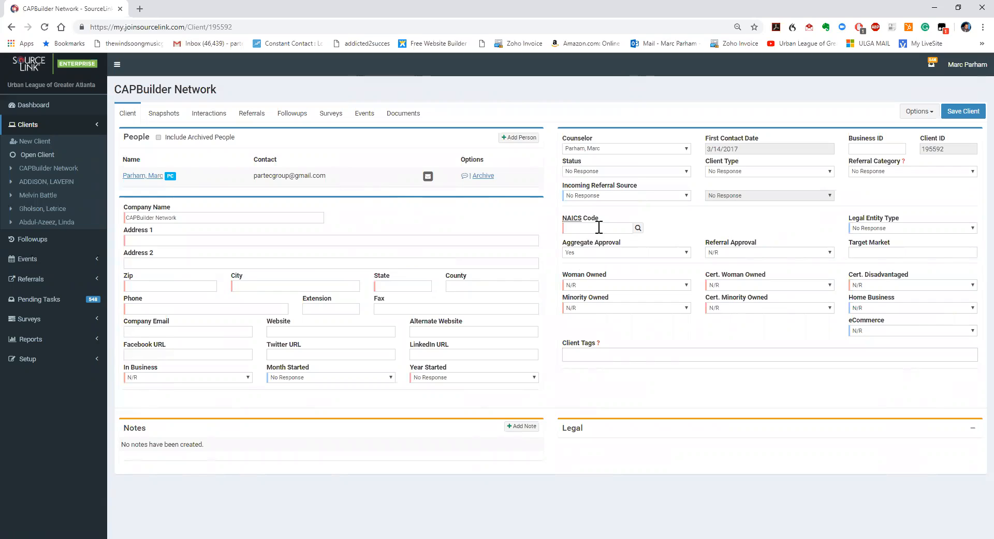
{"action": "left_click", "coordinate": [638, 228]}
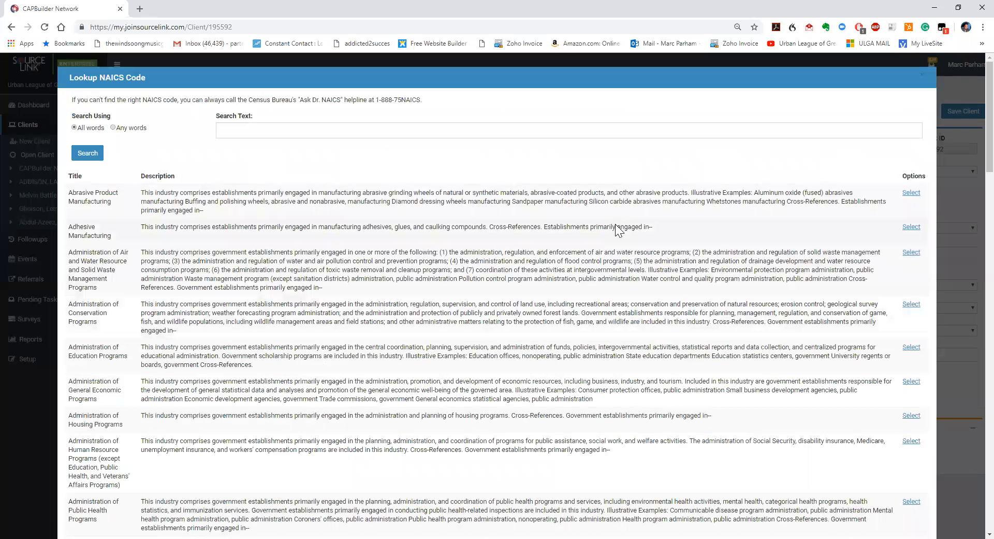
{"action": "left_click", "coordinate": [299, 130]}
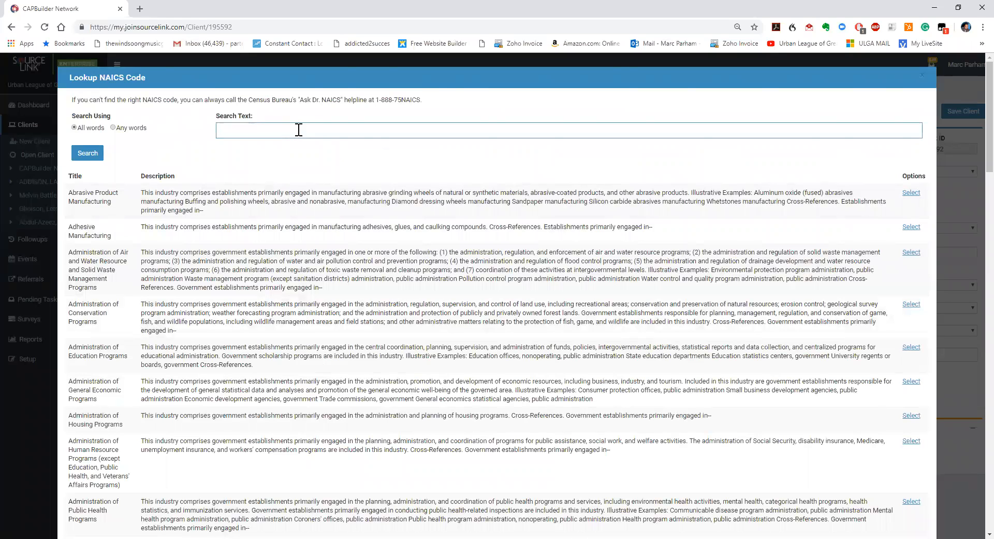
{"action": "type", "text": "consultant"}
{"action": "key", "text": "Return"}
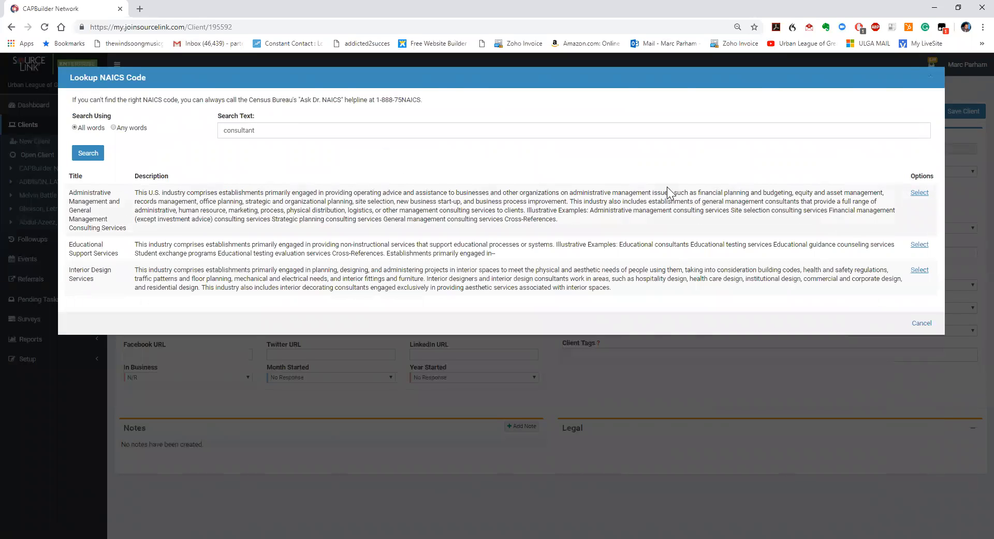
{"action": "left_click", "coordinate": [919, 193]}
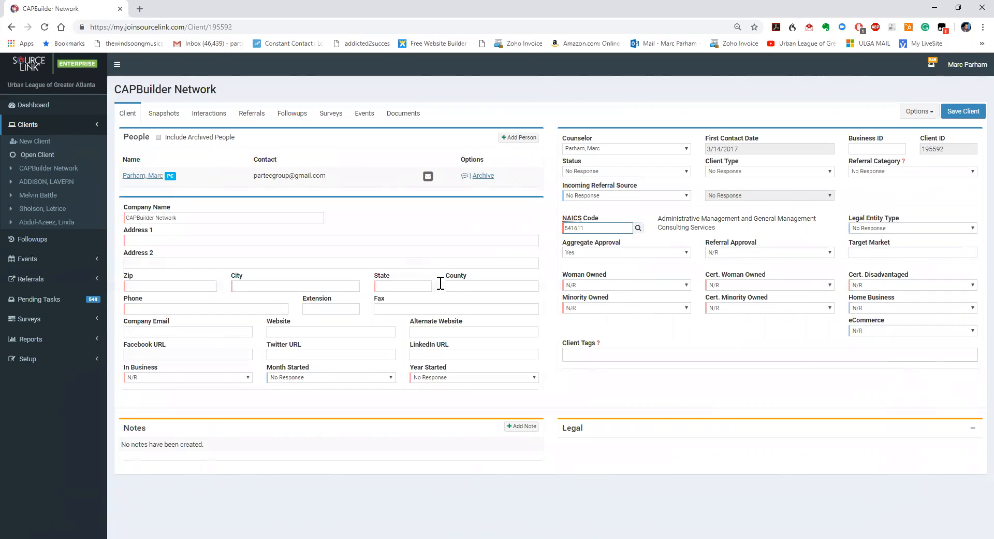
Enter the company's street address, suite and ZIP code
{"action": "left_click", "coordinate": [164, 240]}
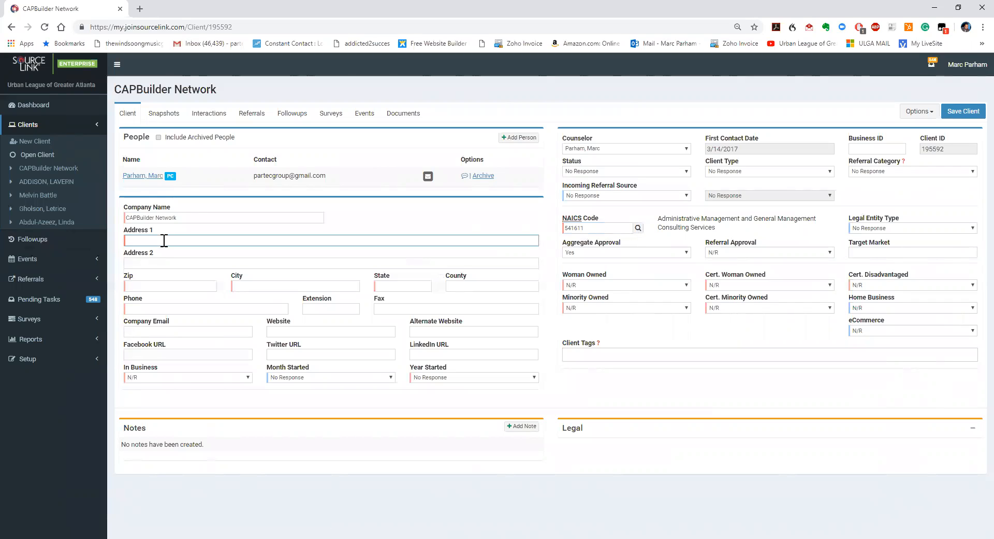
{"action": "key", "text": "Tab"}
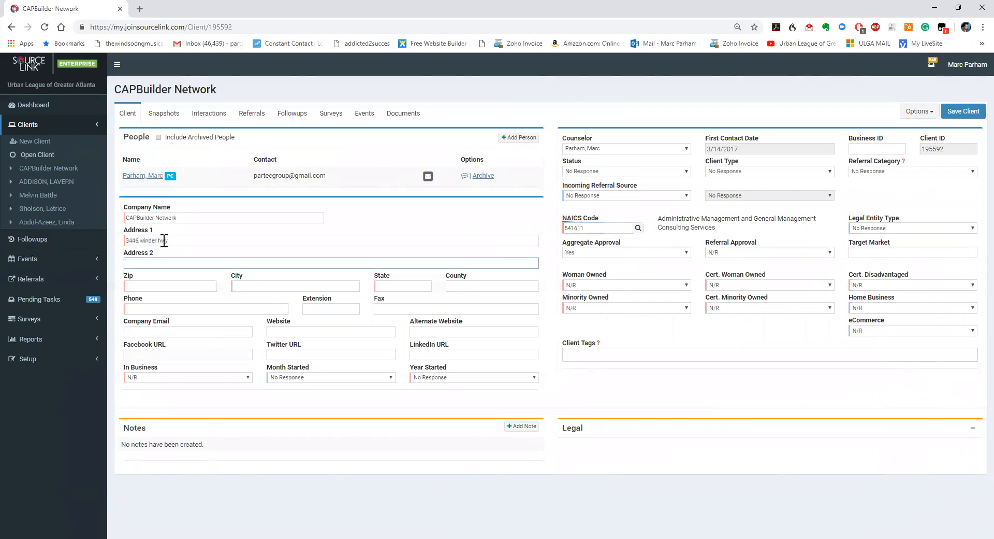
{"action": "type", "text": "Suite m"}
{"action": "key", "text": "Tab"}
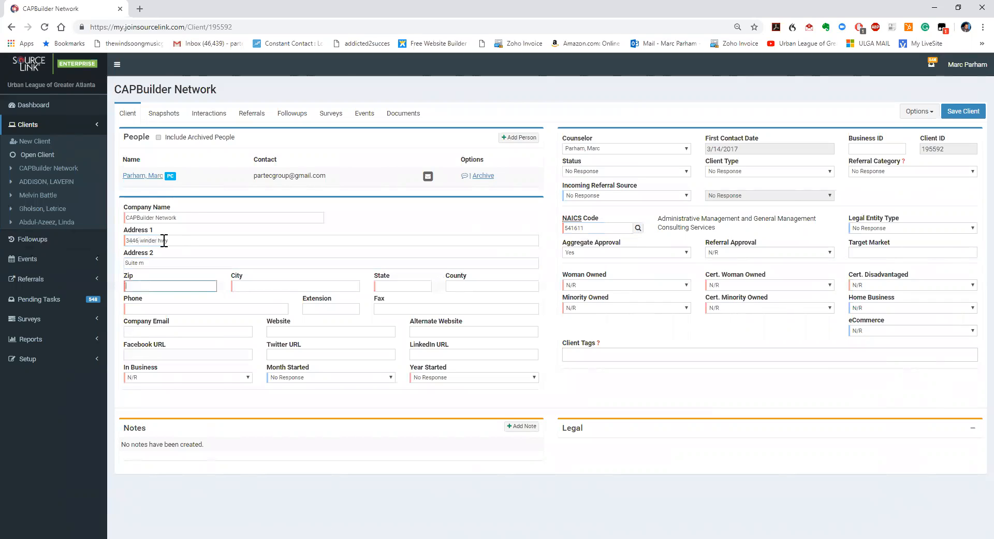
{"action": "type", "text": "30542"}
Pick the suggested city and enter the company's phone number
{"action": "left_click", "coordinate": [273, 287]}
{"action": "type", "text": "flower"}
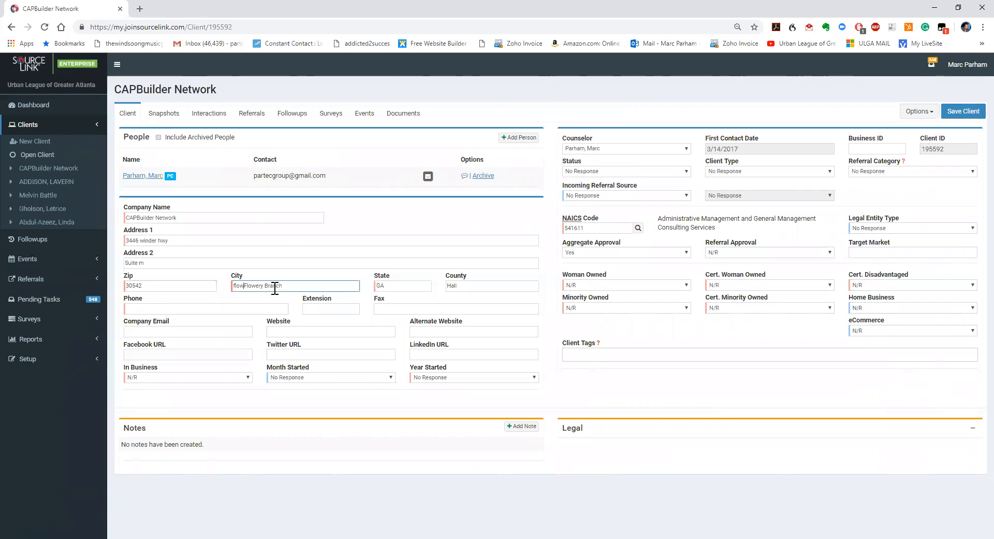
{"action": "key", "text": "BackSpace"}
{"action": "key", "text": "BackSpace"}
{"action": "key", "text": "BackSpace"}
{"action": "key", "text": "BackSpace"}
{"action": "key", "text": "BackSpace"}
{"action": "key", "text": "BackSpace"}
{"action": "left_click", "coordinate": [160, 309]}
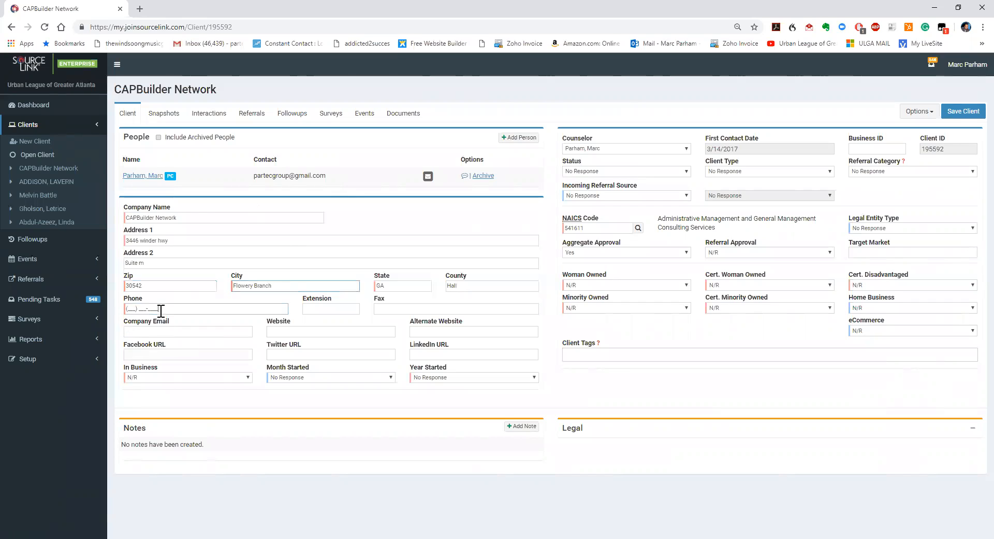
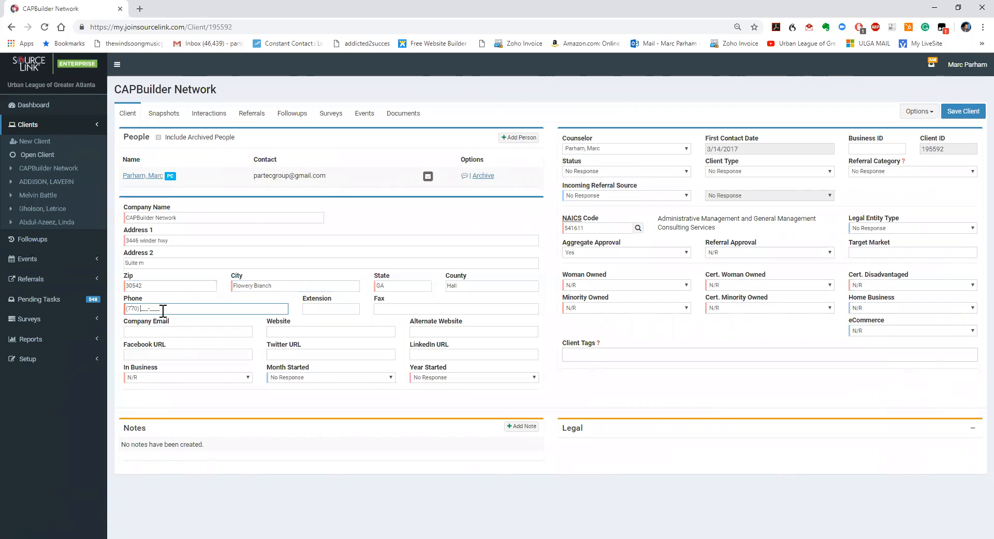
Set Woman Owned to No and Minority Owned to Yes
{"action": "left_click", "coordinate": [687, 285]}
{"action": "left_click", "coordinate": [631, 329]}
{"action": "left_click", "coordinate": [679, 307]}
{"action": "left_click", "coordinate": [631, 339]}
Answer No for woman-owned, minority-owned and disadvantaged certifications, then try saving the client
{"action": "left_click", "coordinate": [828, 285]}
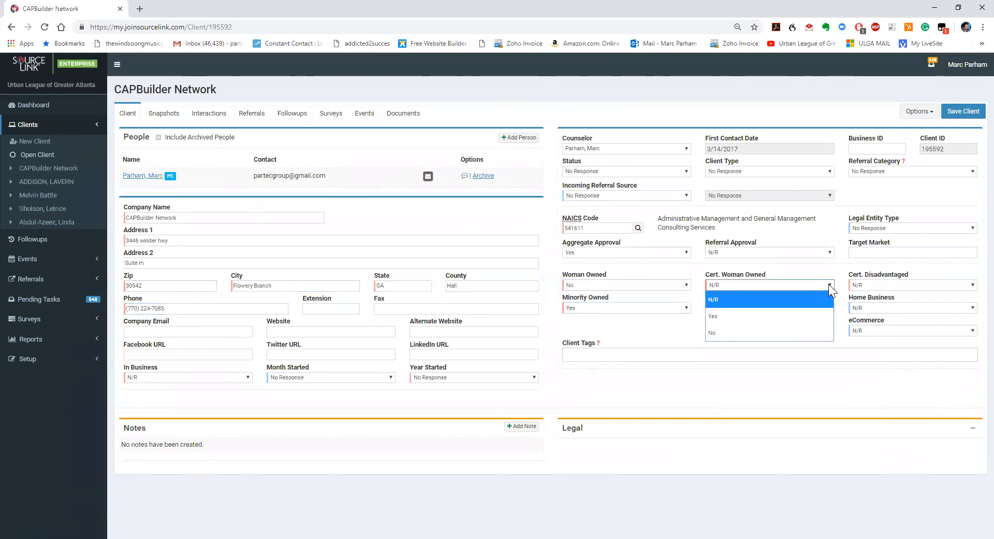
{"action": "left_click", "coordinate": [786, 340]}
{"action": "left_click", "coordinate": [823, 308]}
{"action": "left_click", "coordinate": [774, 354]}
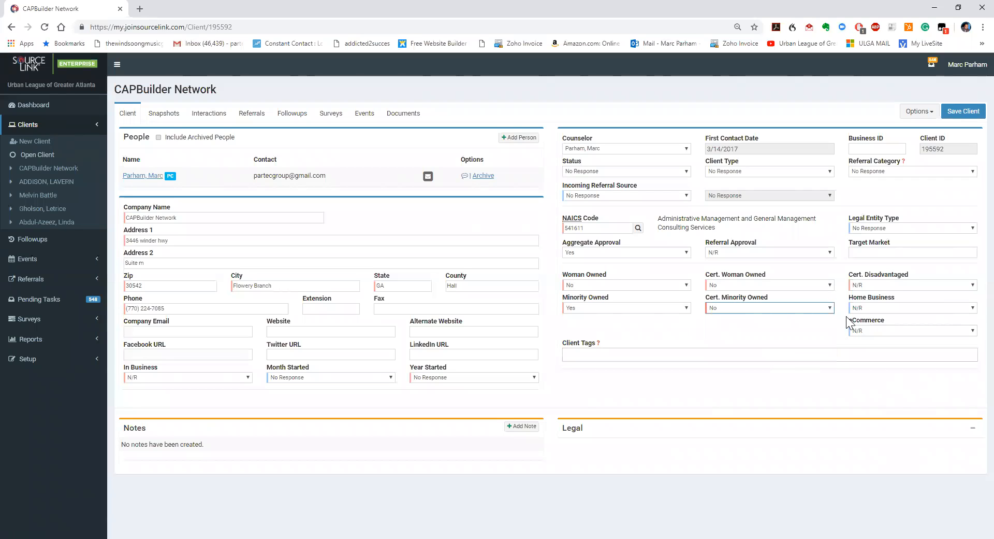
{"action": "left_click", "coordinate": [971, 288]}
{"action": "left_click", "coordinate": [906, 332]}
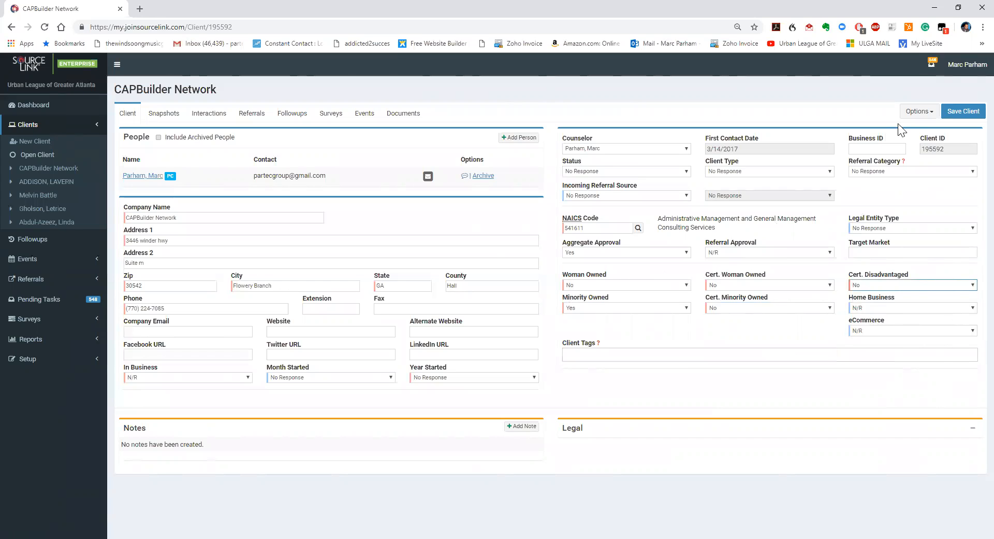
{"action": "left_click", "coordinate": [968, 117]}
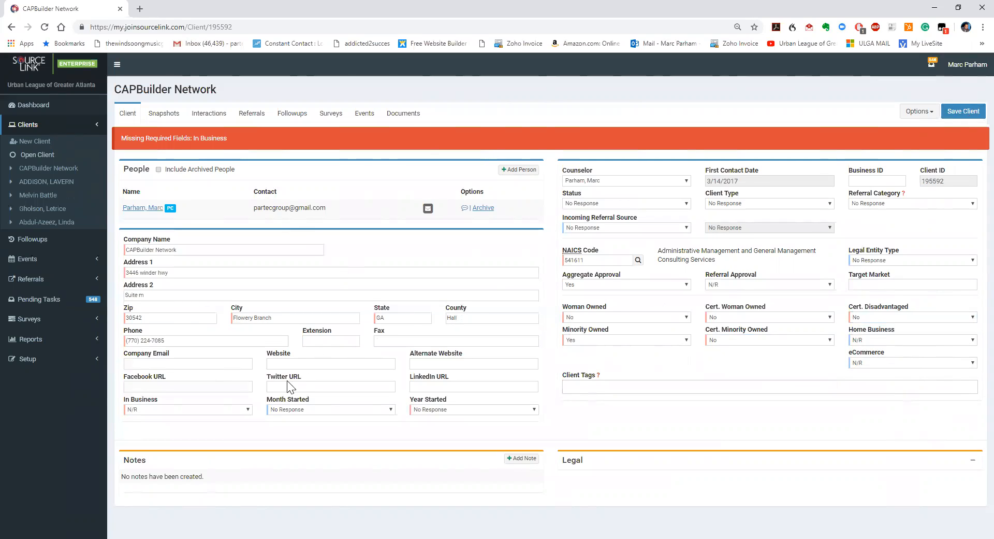
Mark the company as currently in business and save again
{"action": "left_click", "coordinate": [188, 409]}
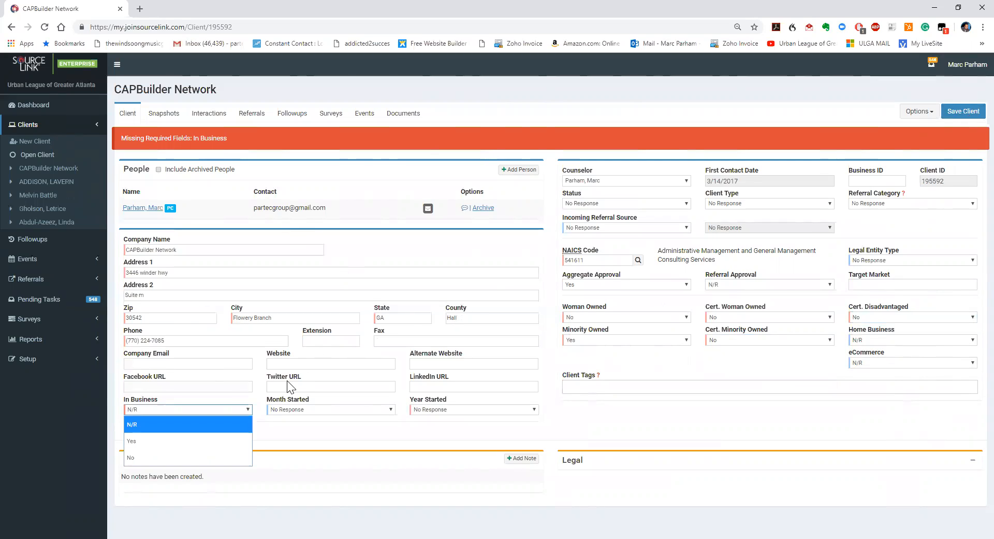
{"action": "left_click", "coordinate": [176, 441]}
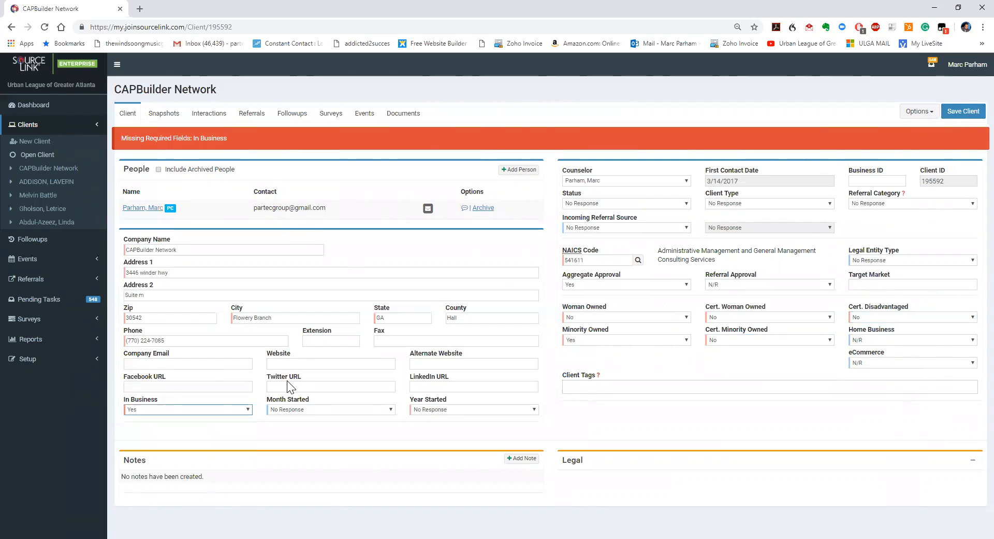
{"action": "left_click", "coordinate": [971, 115]}
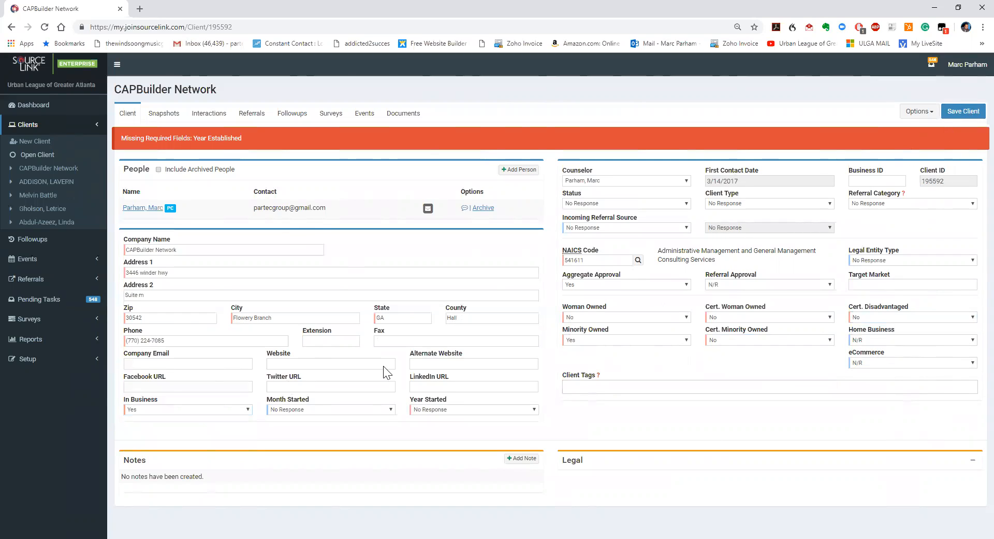
Set Year Started to 2003 and save the client record
{"action": "left_click", "coordinate": [479, 409]}
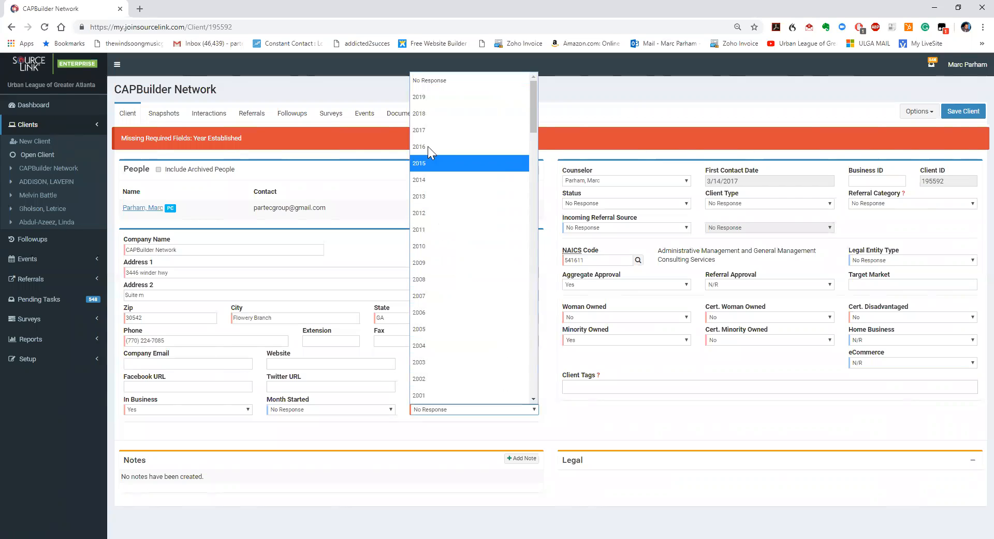
{"action": "left_click", "coordinate": [426, 370]}
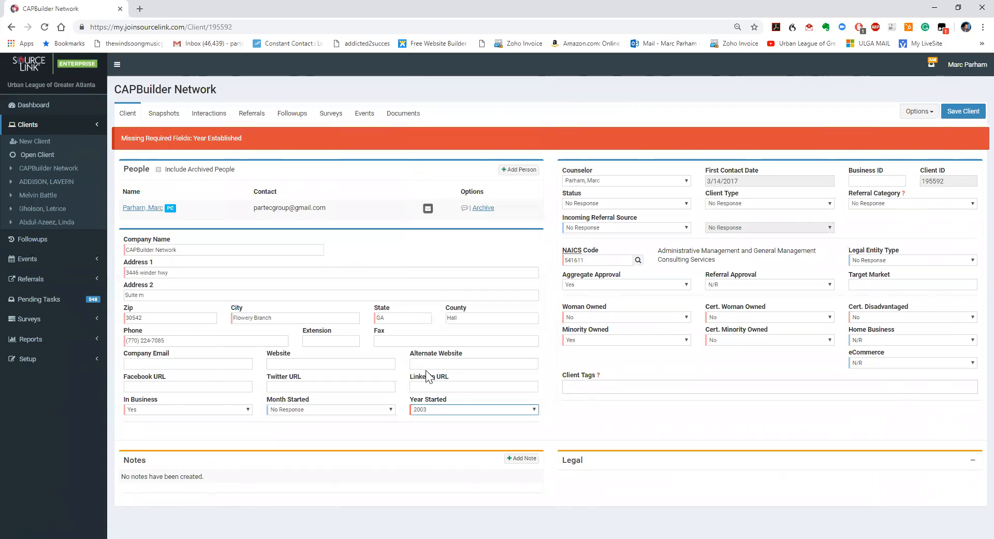
{"action": "left_click", "coordinate": [966, 118]}
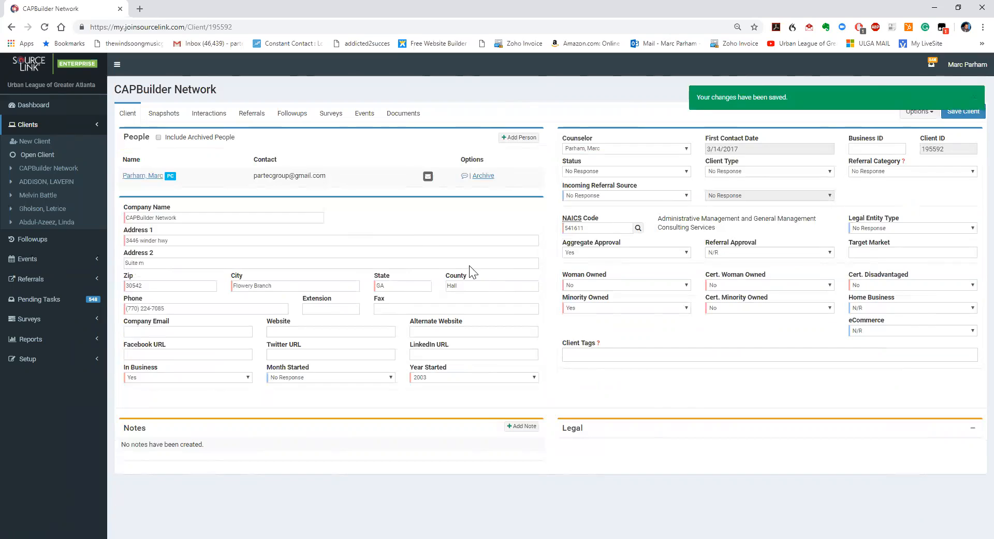
{"action": "left_click", "coordinate": [207, 119]}
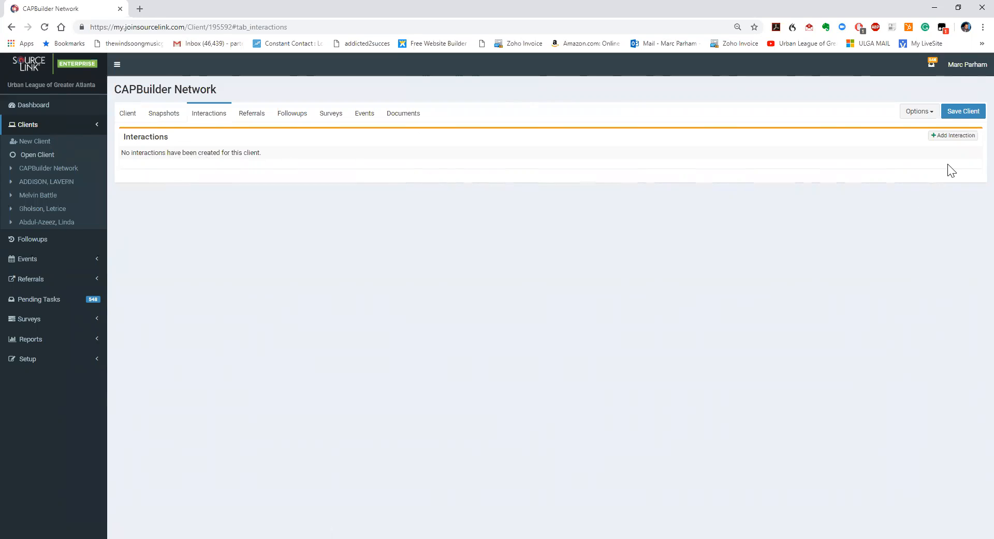
Add a Coaching interaction for Marketing/Sales with 1 hour contact time and a Face-to-Face session
{"action": "left_click", "coordinate": [960, 135]}
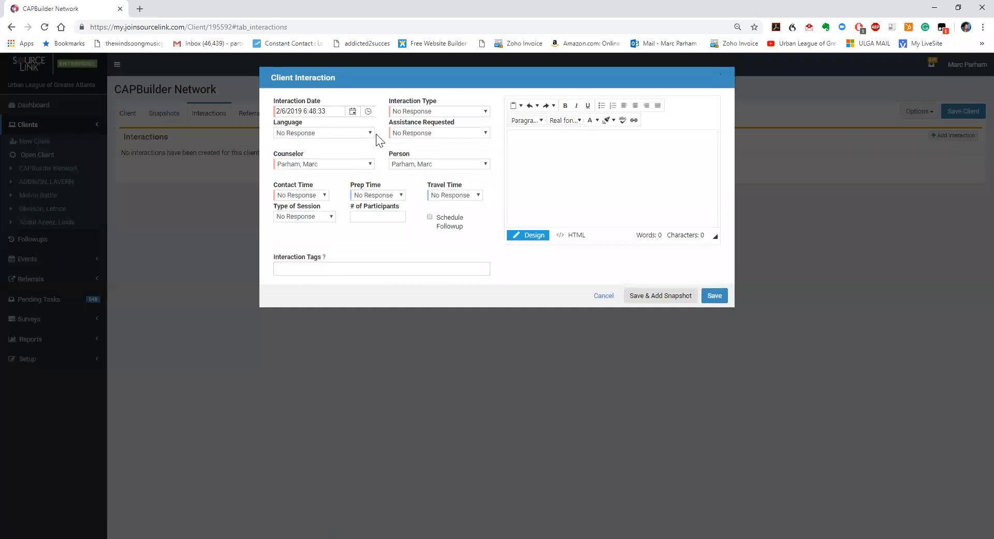
{"action": "left_click", "coordinate": [352, 112]}
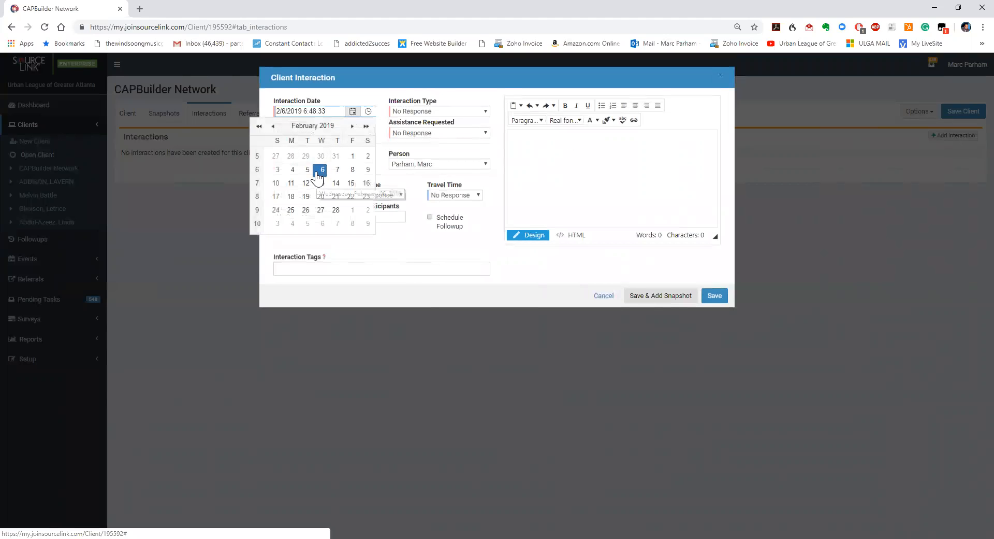
{"action": "left_click", "coordinate": [487, 112]}
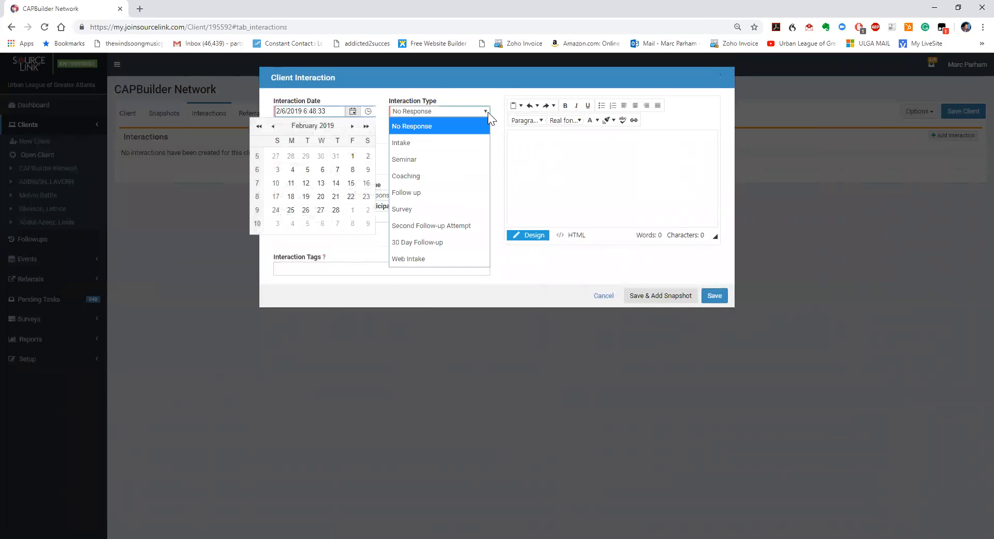
{"action": "left_click", "coordinate": [430, 175]}
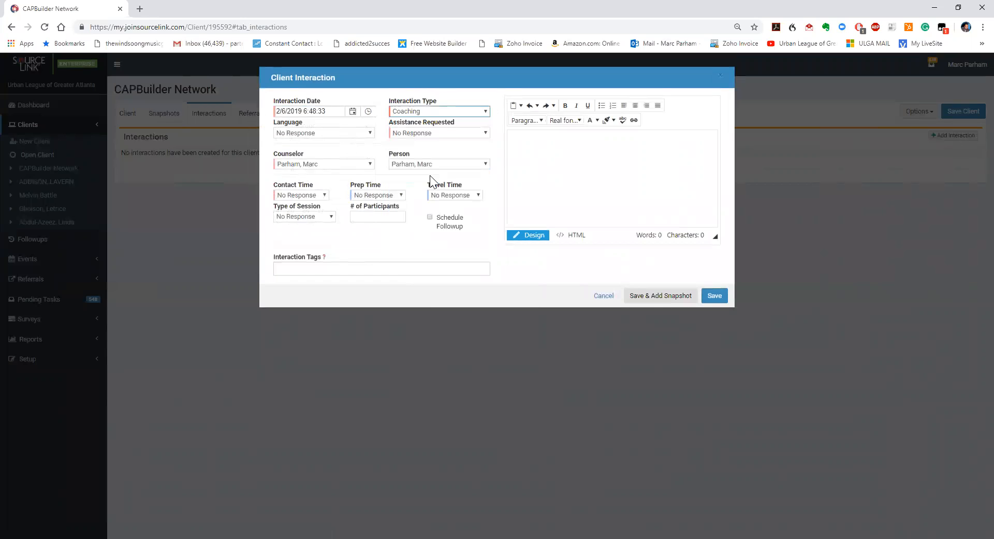
{"action": "left_click", "coordinate": [485, 134]}
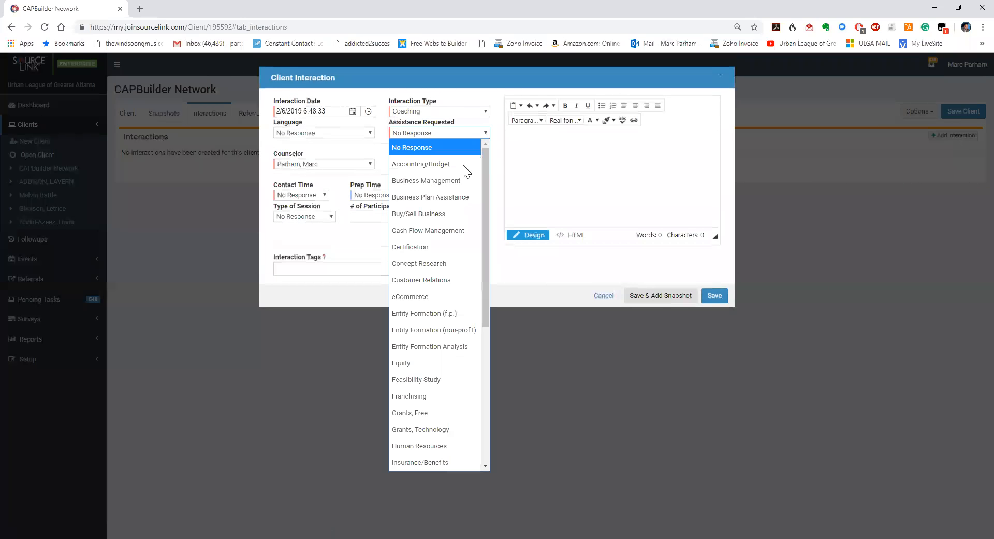
{"action": "scroll", "coordinate": [410, 288], "scroll_direction": "down", "scroll_amount": 5}
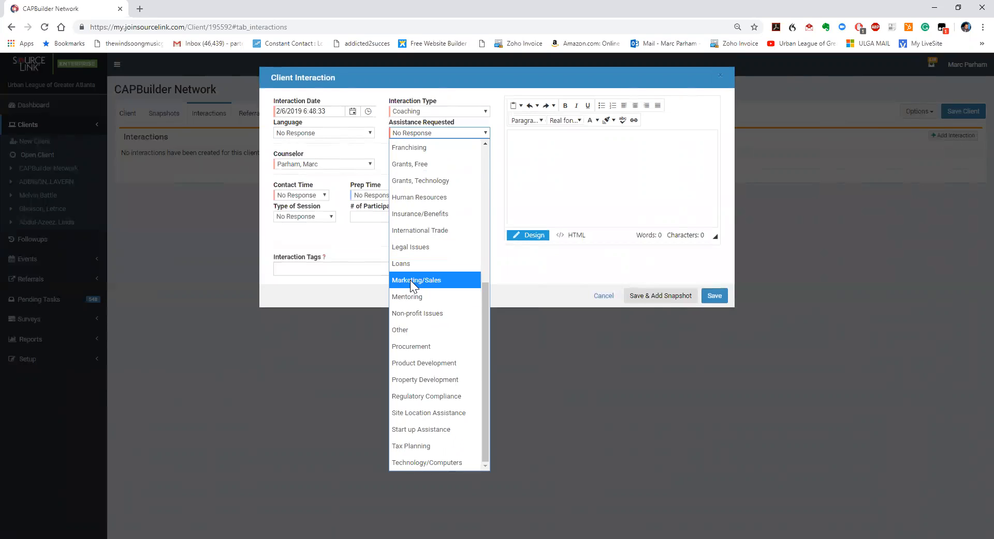
{"action": "left_click", "coordinate": [410, 280]}
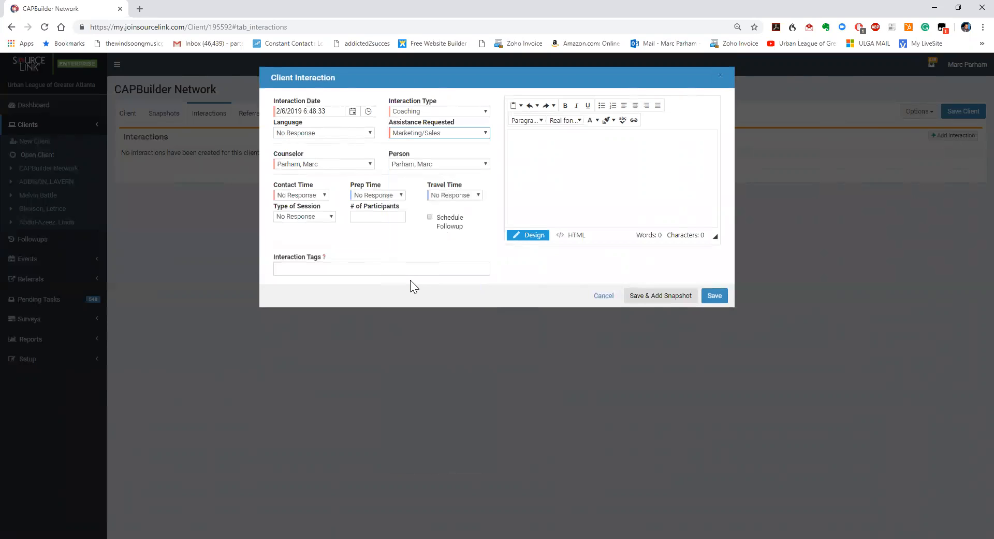
{"action": "left_click", "coordinate": [326, 193]}
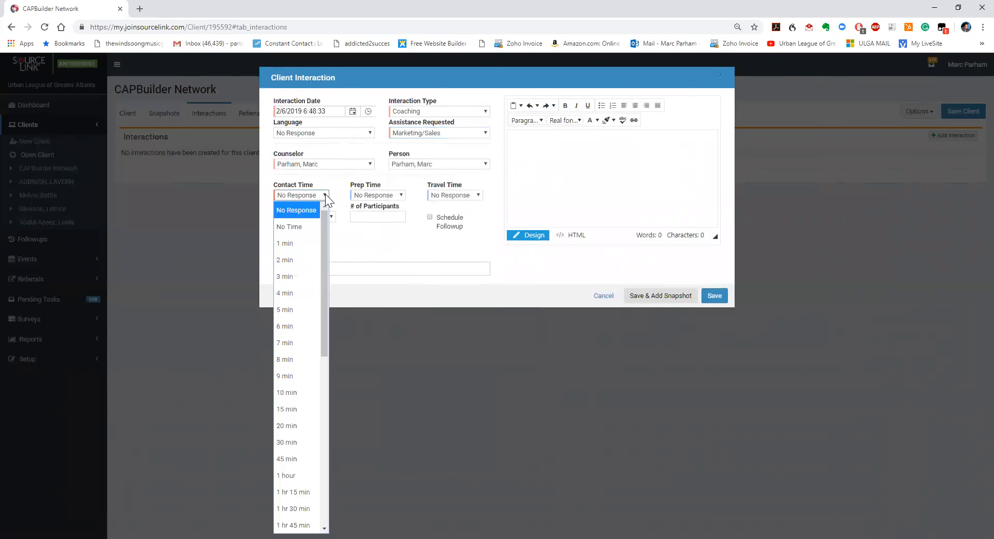
{"action": "left_click_drag", "start_coordinate": [324, 290], "coordinate": [320, 339]}
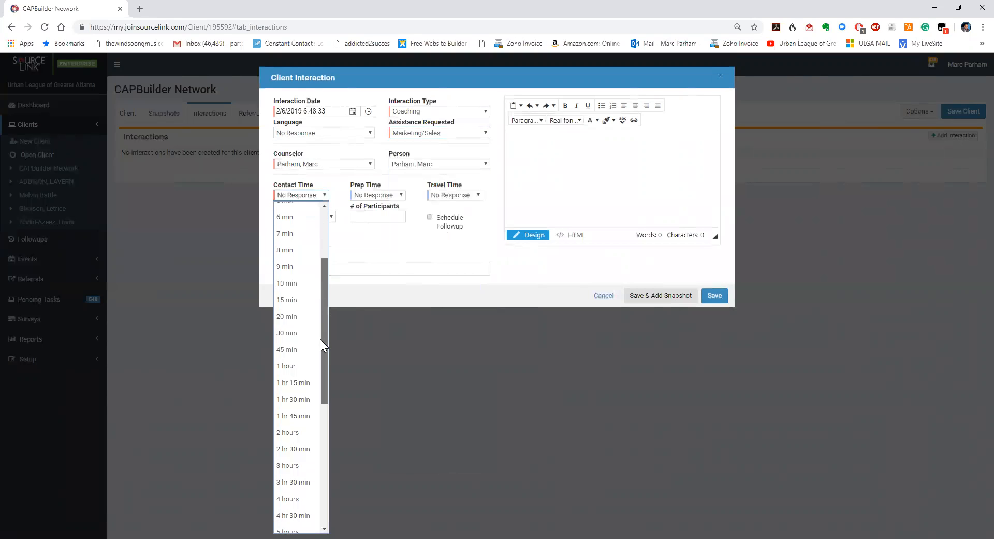
{"action": "left_click", "coordinate": [293, 362]}
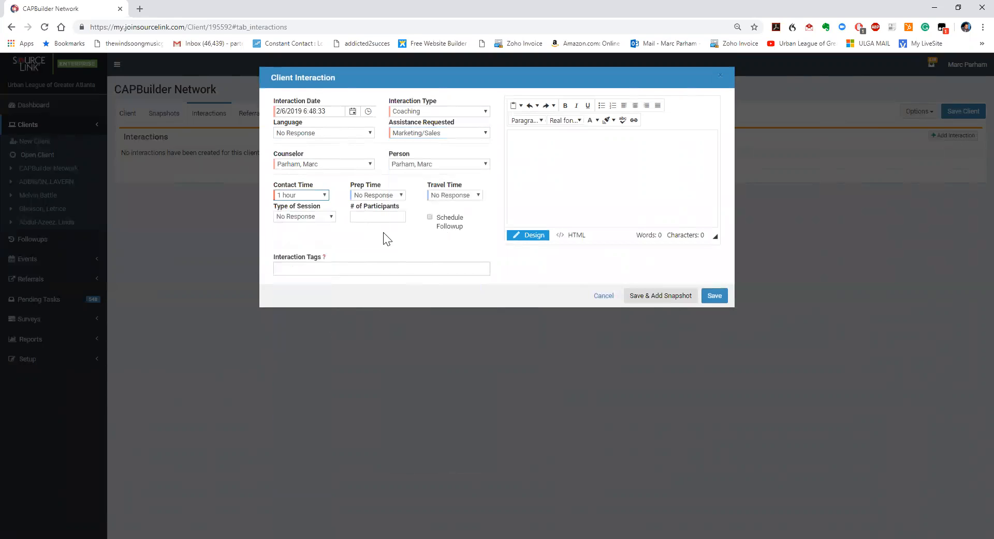
{"action": "left_click", "coordinate": [330, 215]}
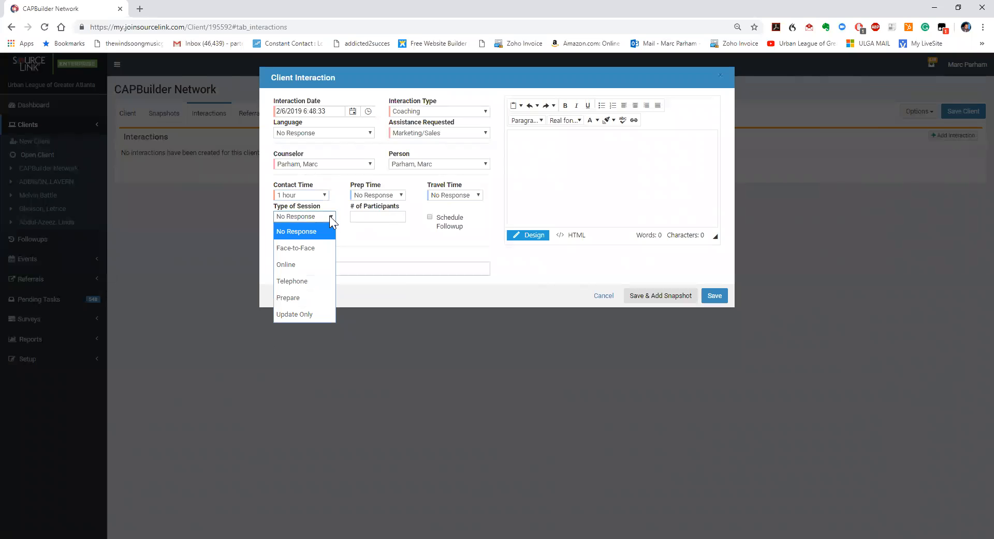
{"action": "left_click", "coordinate": [307, 247]}
Add the note 'This is a test for entering data' and save with a snapshot
{"action": "left_click", "coordinate": [539, 144]}
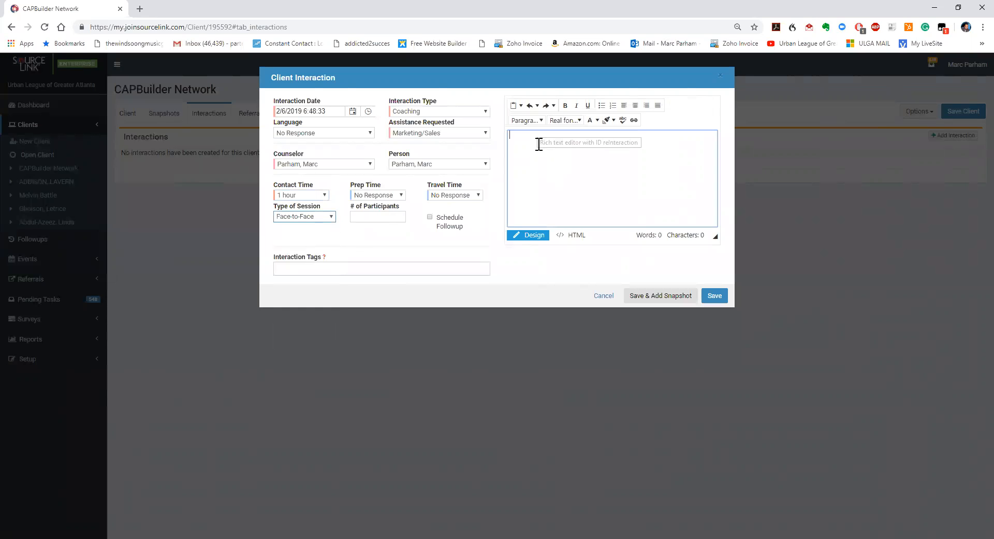
{"action": "type", "text": "This is a "}
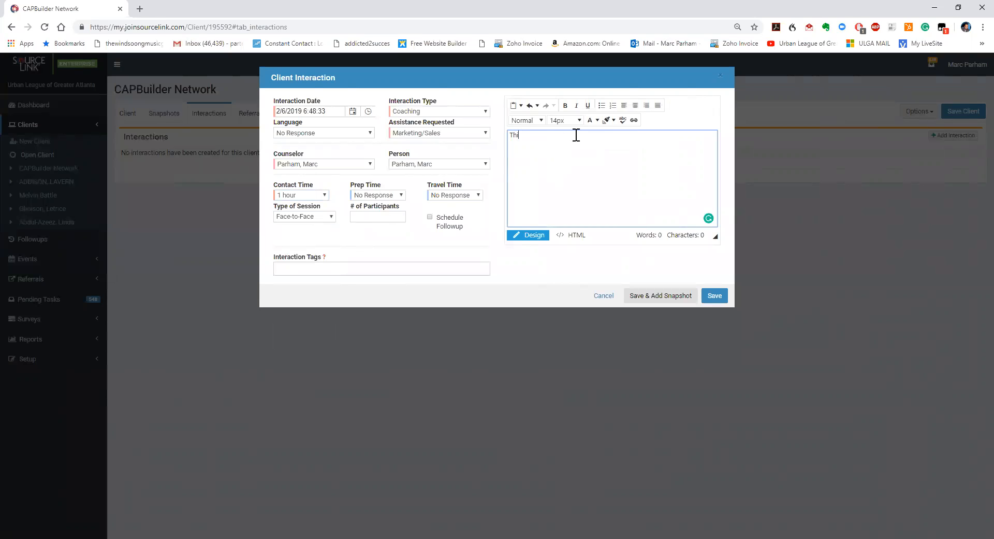
{"action": "type", "text": "test for entering data"}
{"action": "left_click", "coordinate": [663, 297]}
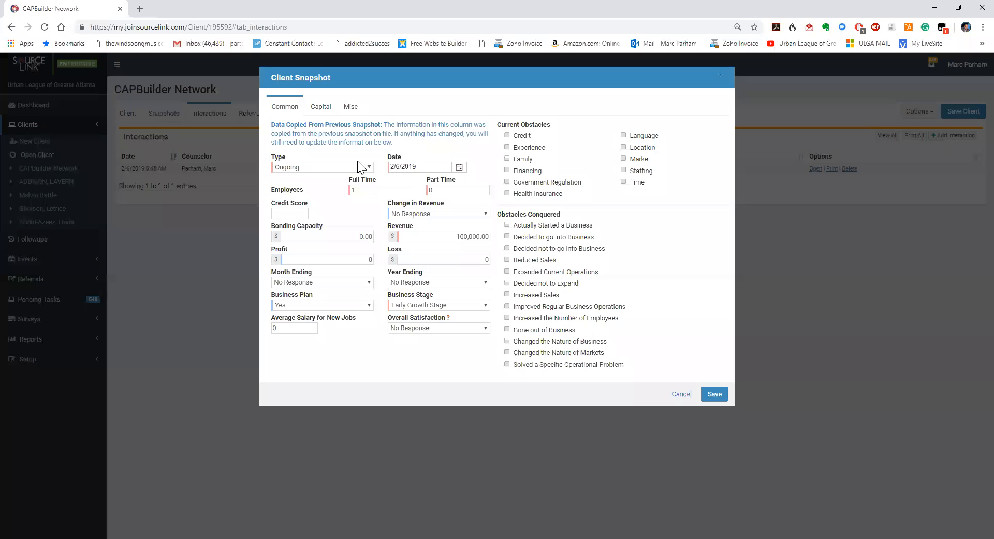
Leave the snapshot type as Ongoing and mark Credit and Financing as current obstacles
{"action": "left_click", "coordinate": [367, 165]}
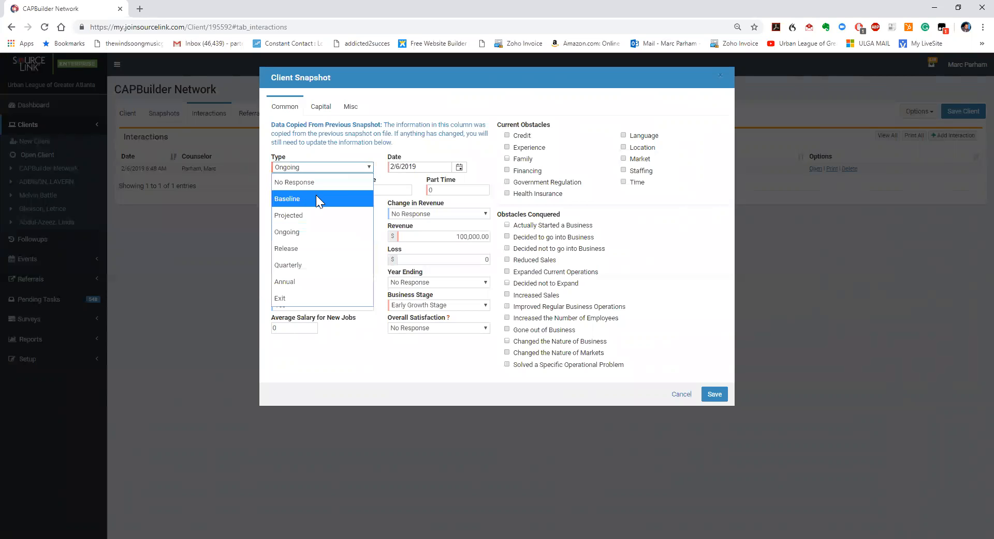
{"action": "left_click", "coordinate": [306, 231]}
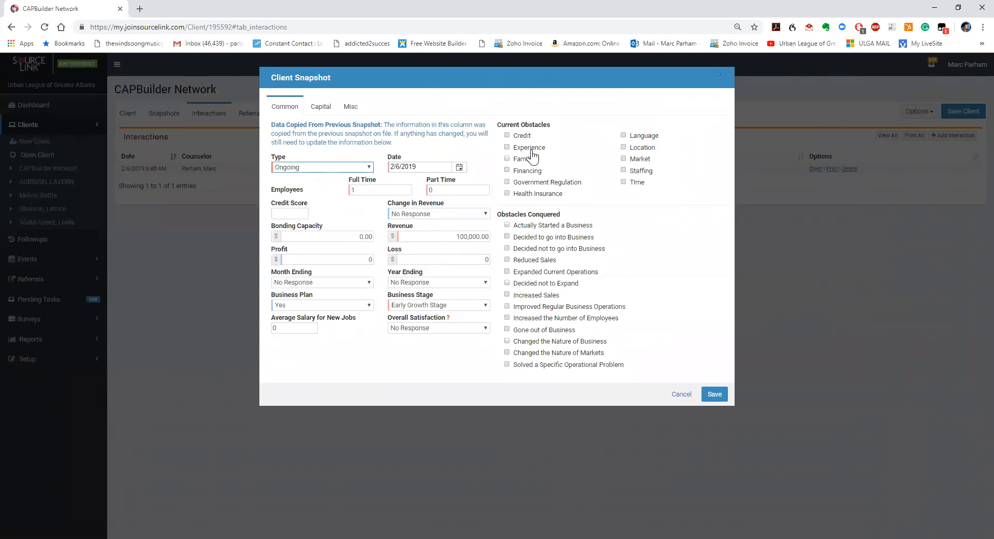
{"action": "left_click", "coordinate": [507, 136]}
Start a Contracts capital entry from a Private source, then cancel it and the snapshot
{"action": "left_click", "coordinate": [321, 109]}
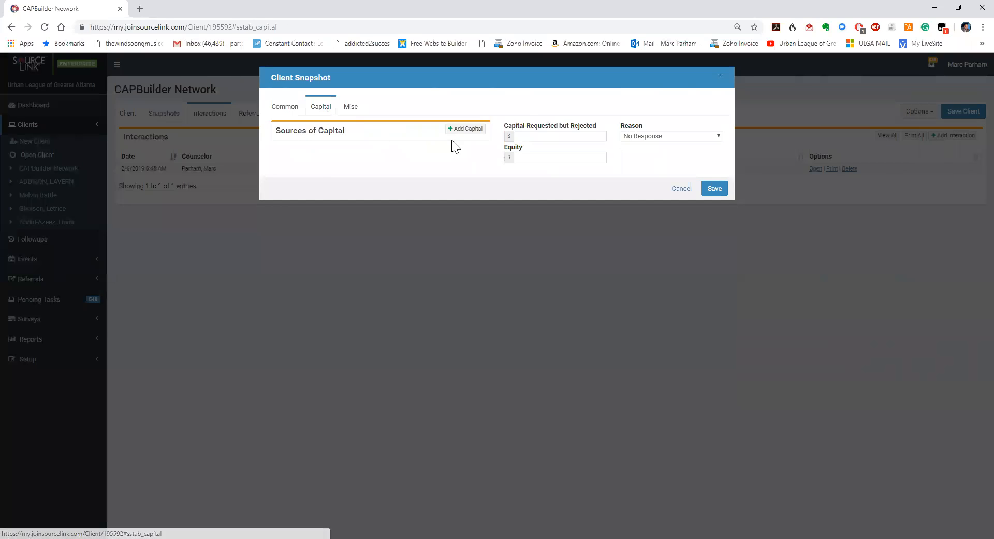
{"action": "left_click", "coordinate": [465, 131]}
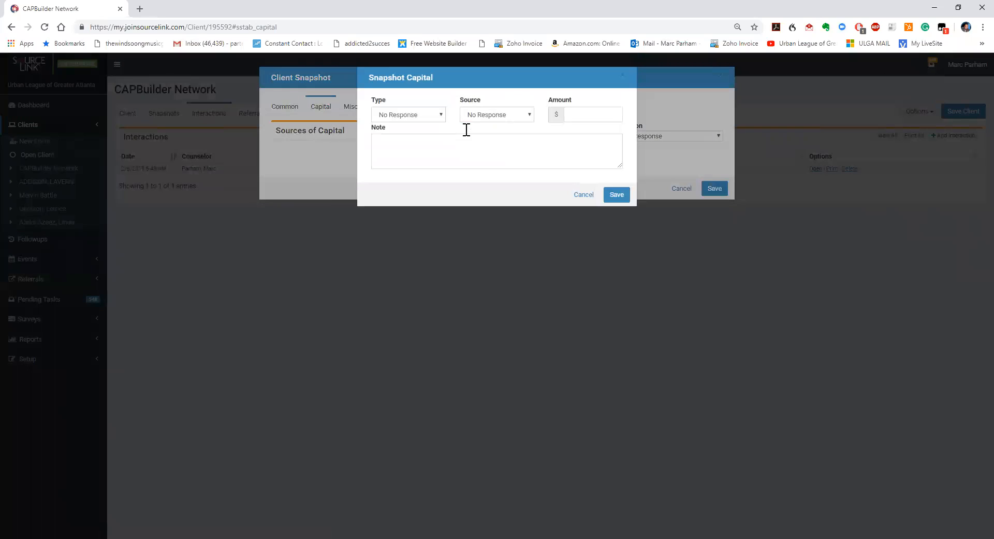
{"action": "left_click", "coordinate": [438, 116]}
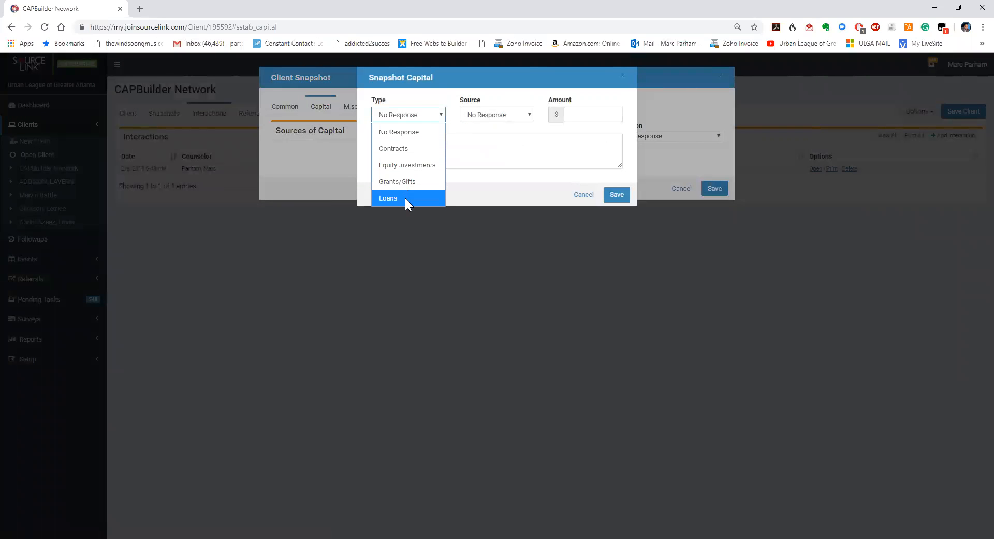
{"action": "left_click", "coordinate": [417, 148]}
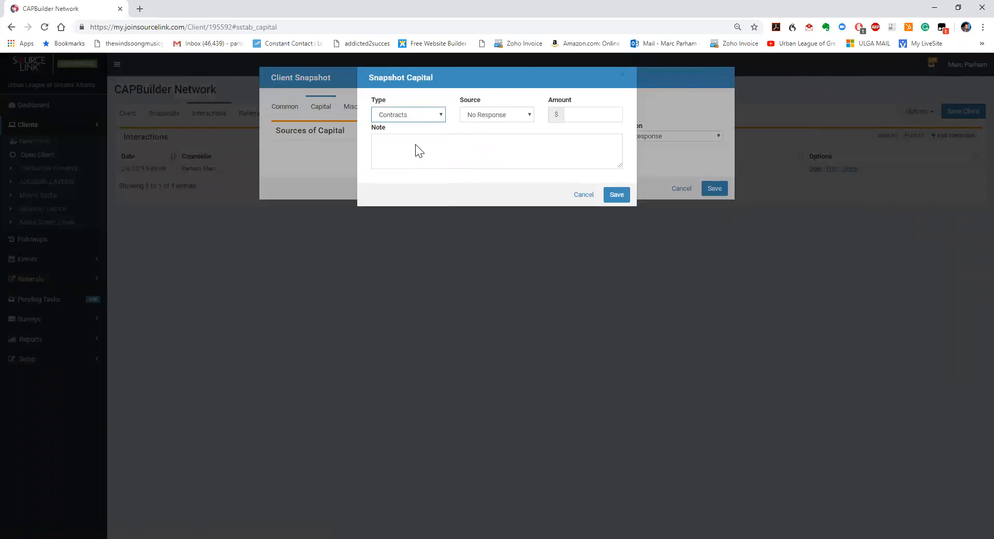
{"action": "left_click", "coordinate": [526, 118]}
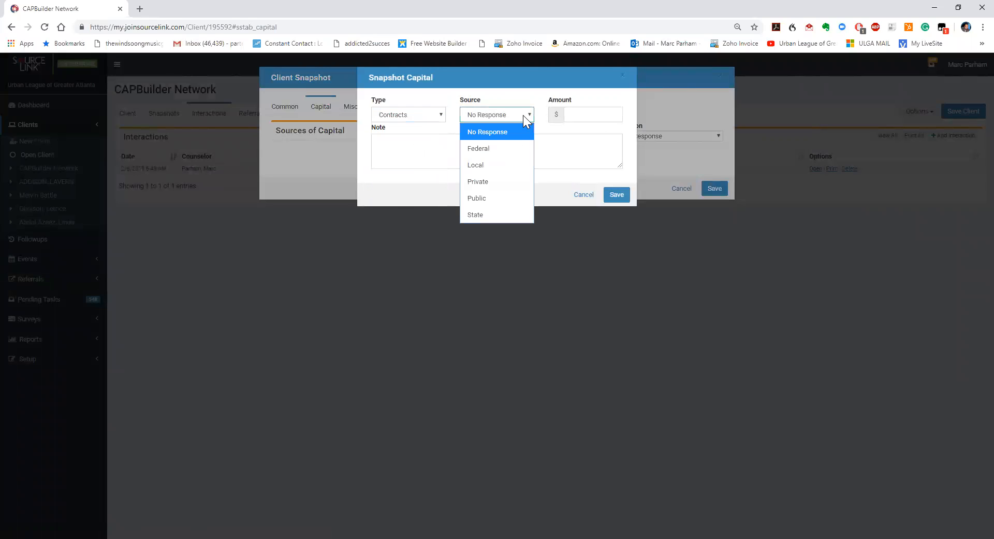
{"action": "left_click", "coordinate": [484, 182]}
{"action": "left_click", "coordinate": [579, 115]}
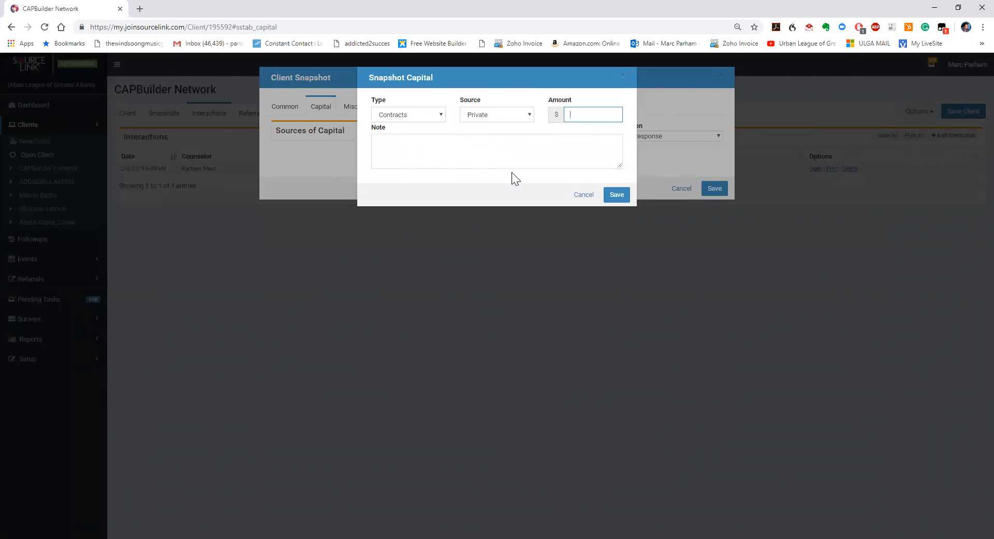
{"action": "left_click", "coordinate": [579, 197]}
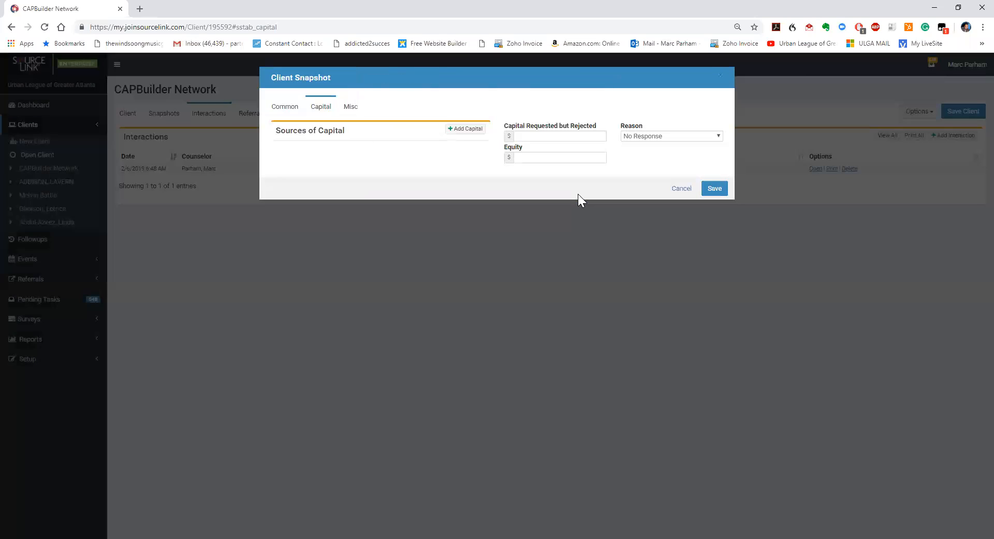
{"action": "left_click", "coordinate": [678, 188]}
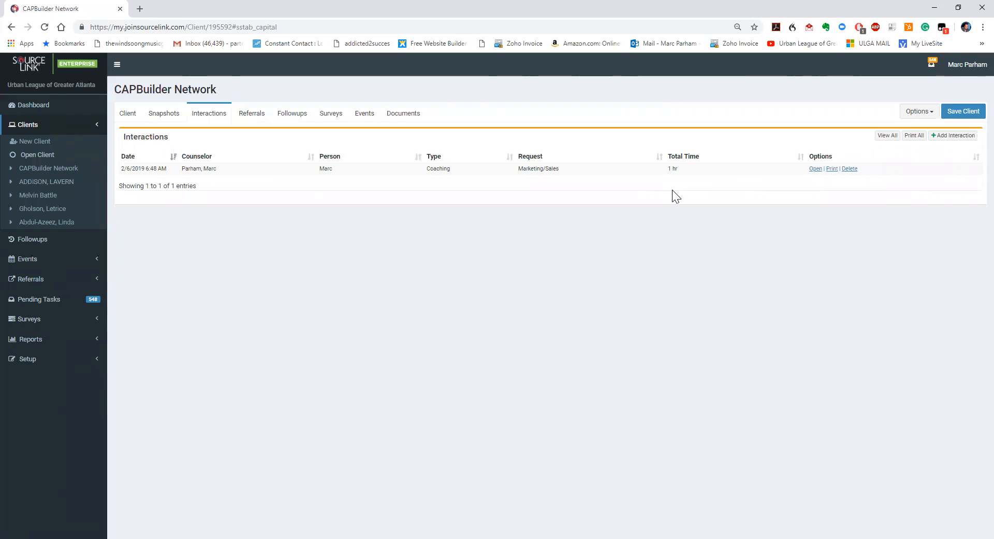
Start a new client 'test company' and enter the contact's first and last name, phone and e-mail
{"action": "left_click", "coordinate": [37, 146]}
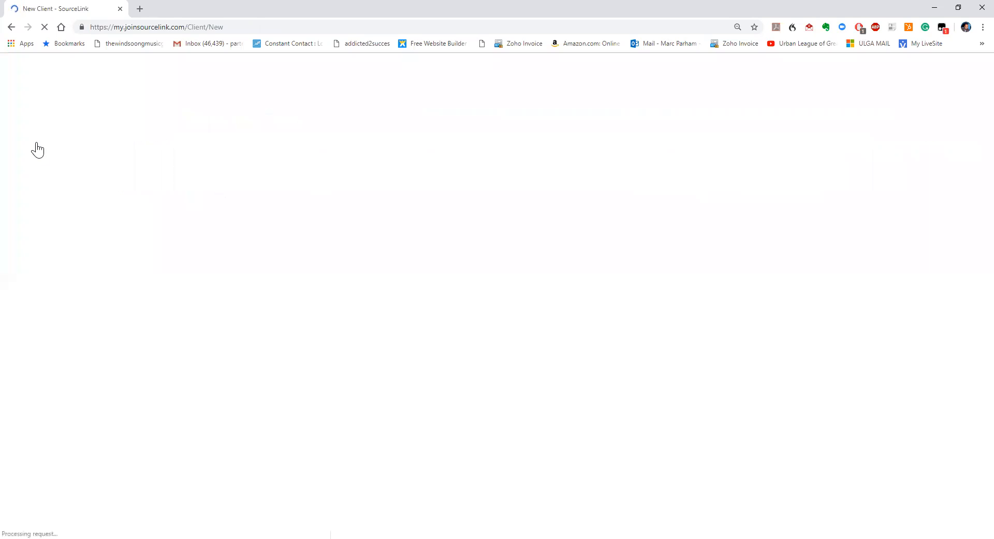
{"action": "left_click", "coordinate": [144, 145]}
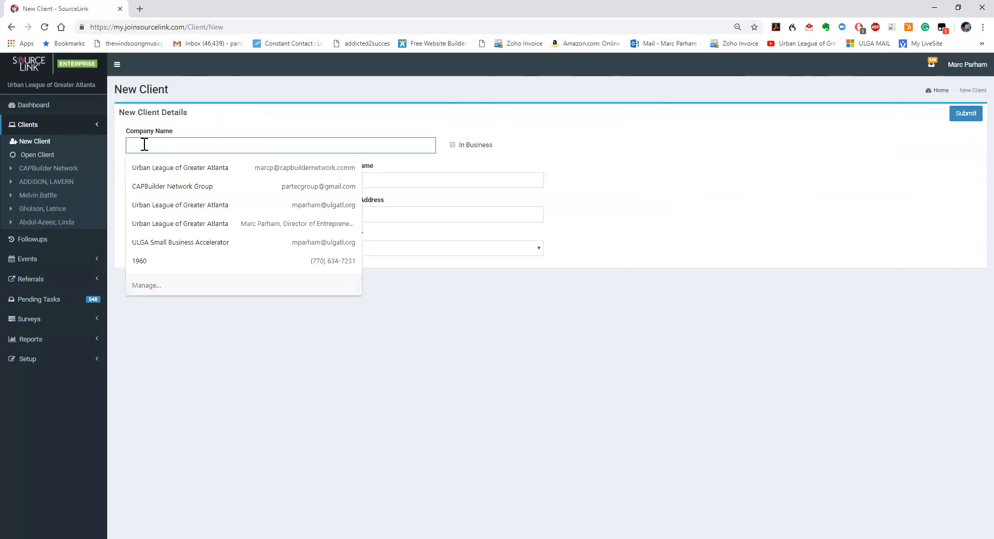
{"action": "type", "text": "t"}
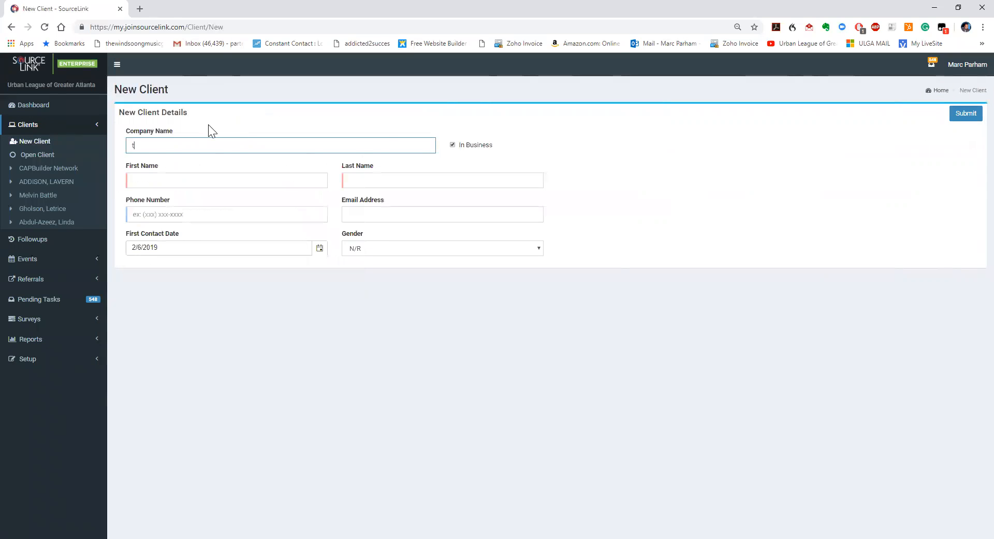
{"action": "type", "text": "est cp"}
{"action": "type", "text": "ompany"}
{"action": "key", "text": "Tab"}
{"action": "key", "text": "Tab"}
{"action": "type", "text": "test"}
{"action": "key", "text": "Tab"}
{"action": "type", "text": "compant"}
{"action": "key", "text": "Tab"}
{"action": "type", "text": "404) 444-"}
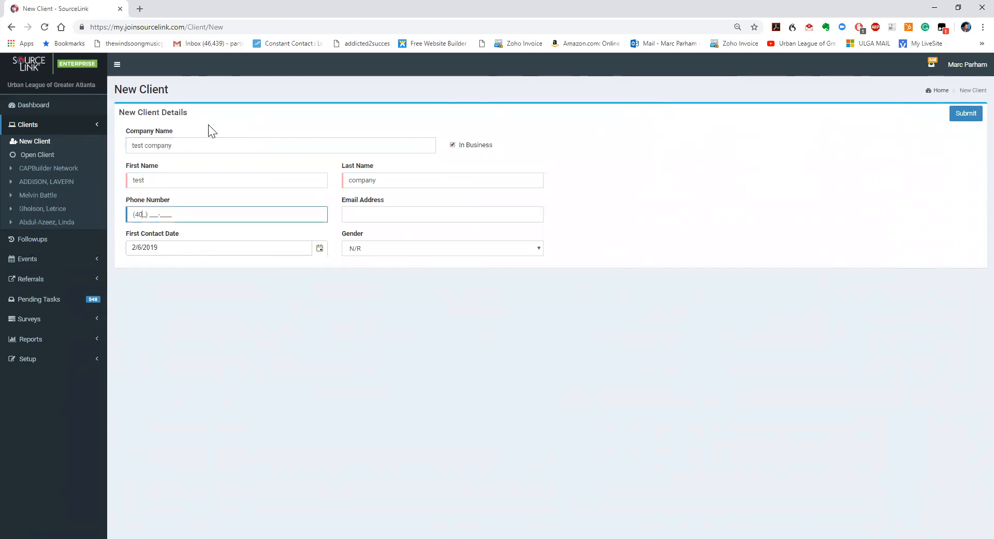
{"action": "type", "text": "4444"}
{"action": "key", "text": "Tab"}
{"action": "type", "text": "test@"}
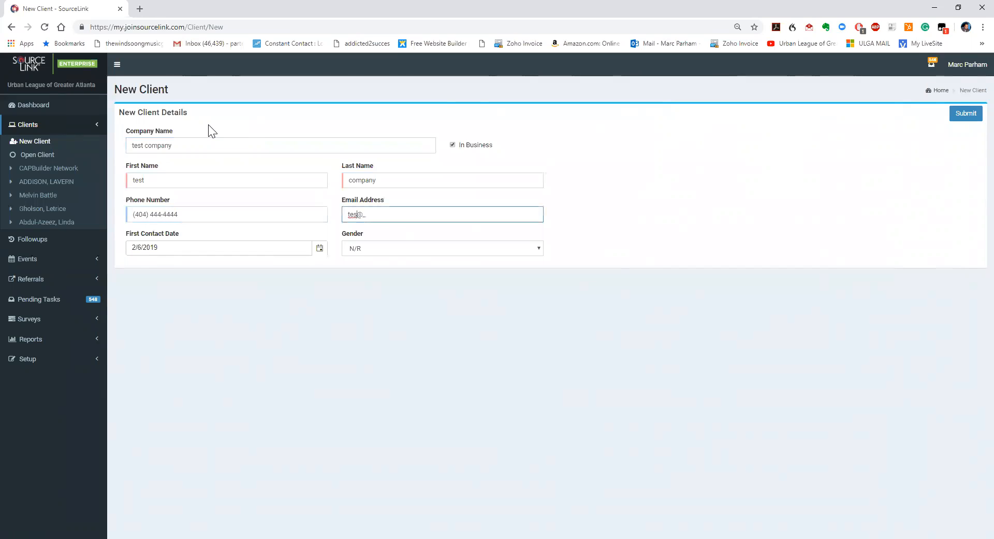
{"action": "type", "text": "gmail.com"}
{"action": "key", "text": "Tab"}
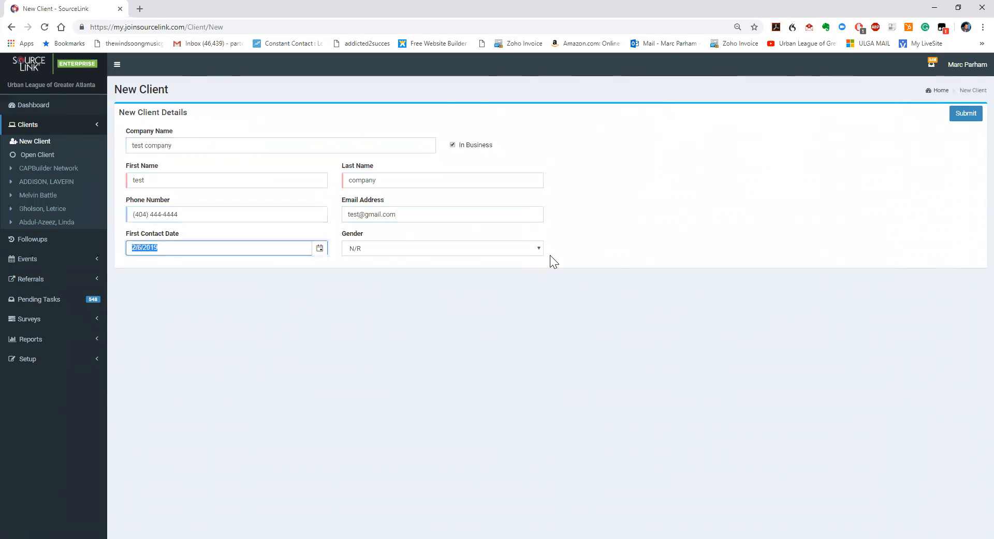
Set gender to Male, submit the client, and open the first potential duplicate
{"action": "left_click", "coordinate": [535, 249]}
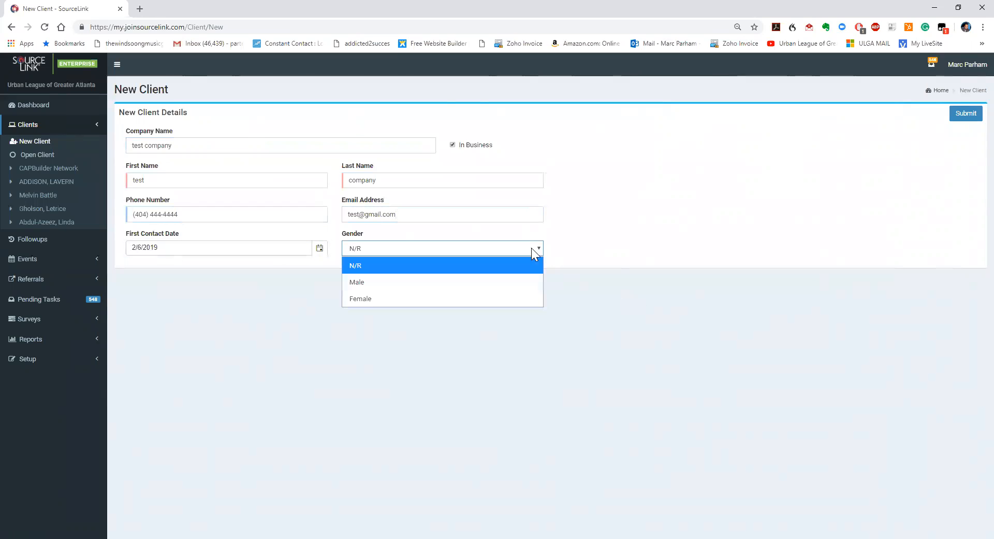
{"action": "left_click", "coordinate": [465, 282]}
{"action": "left_click", "coordinate": [969, 114]}
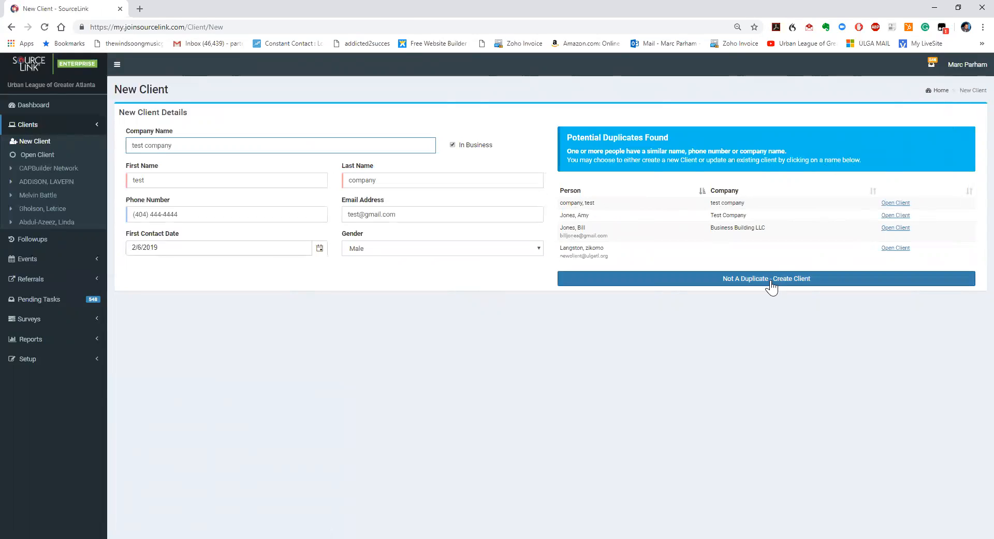
{"action": "left_click", "coordinate": [896, 203]}
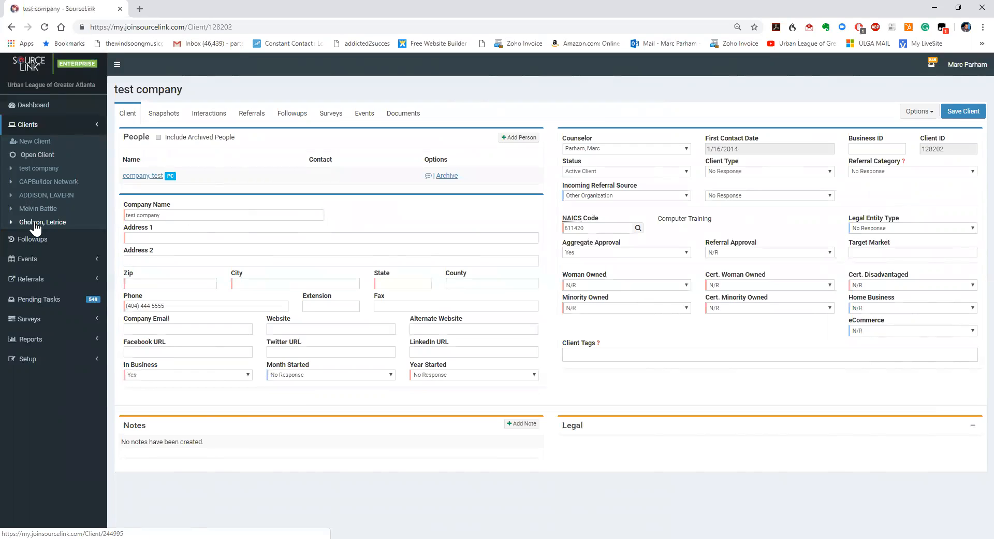
Reopen the CAPBuilder Network client record from the recent clients list
{"action": "left_click", "coordinate": [38, 181]}
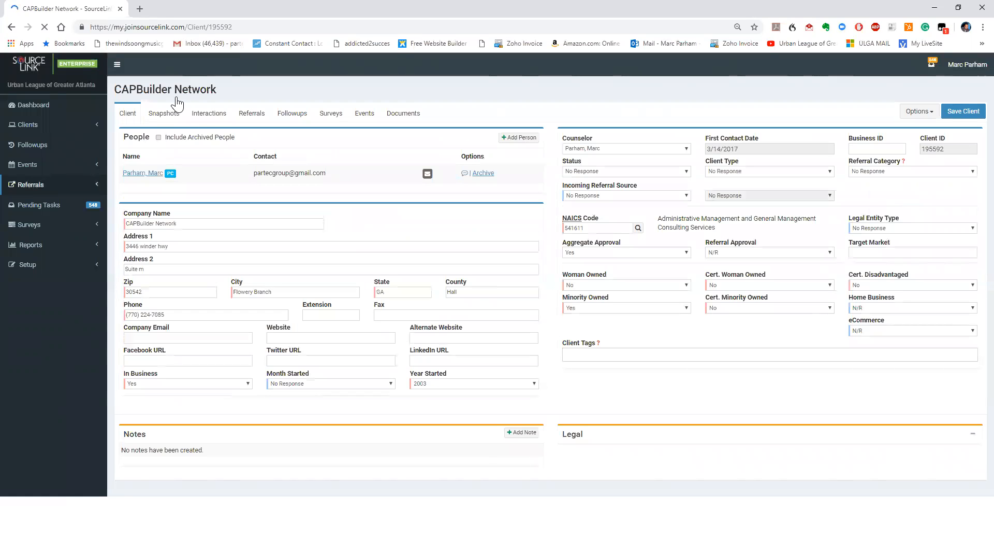
Review CAPBuilder Network's Marketing/Sales Coaching interaction without changes, then start a new interaction
{"action": "left_click", "coordinate": [208, 114]}
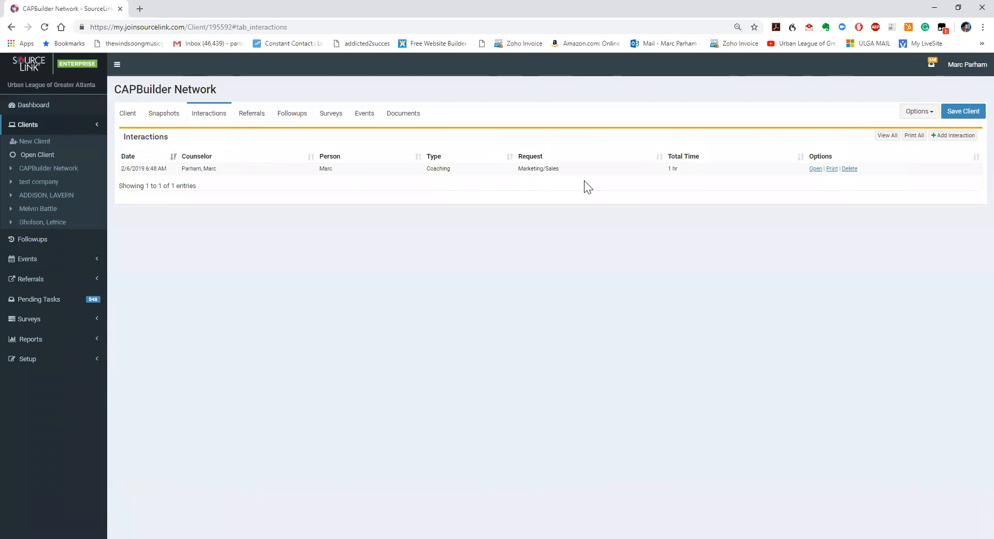
{"action": "left_click", "coordinate": [816, 170]}
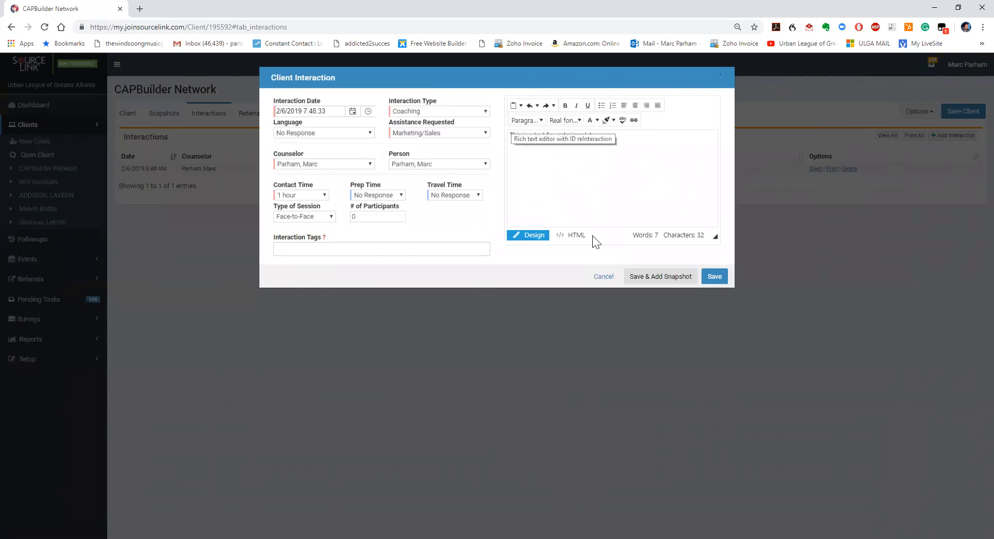
{"action": "left_click", "coordinate": [603, 277]}
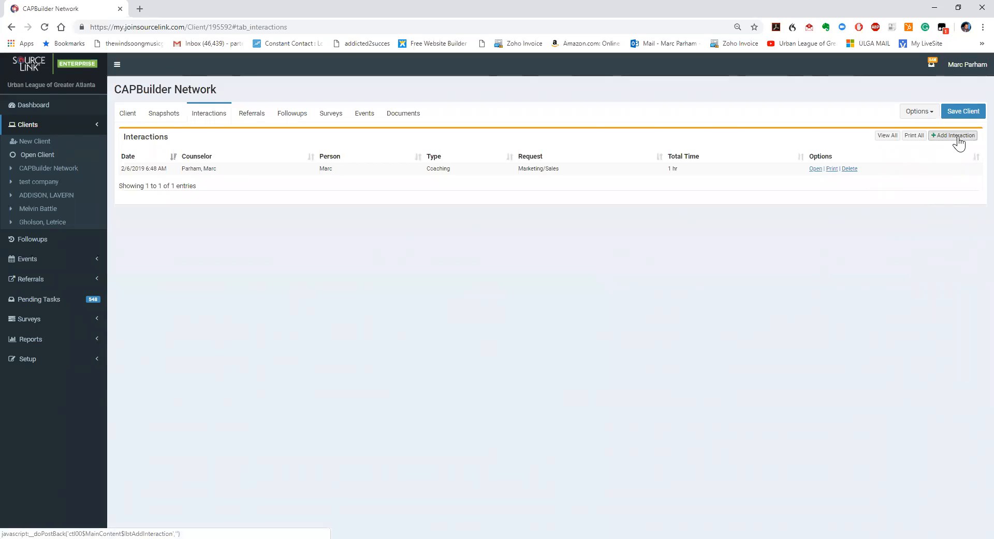
{"action": "left_click", "coordinate": [957, 136]}
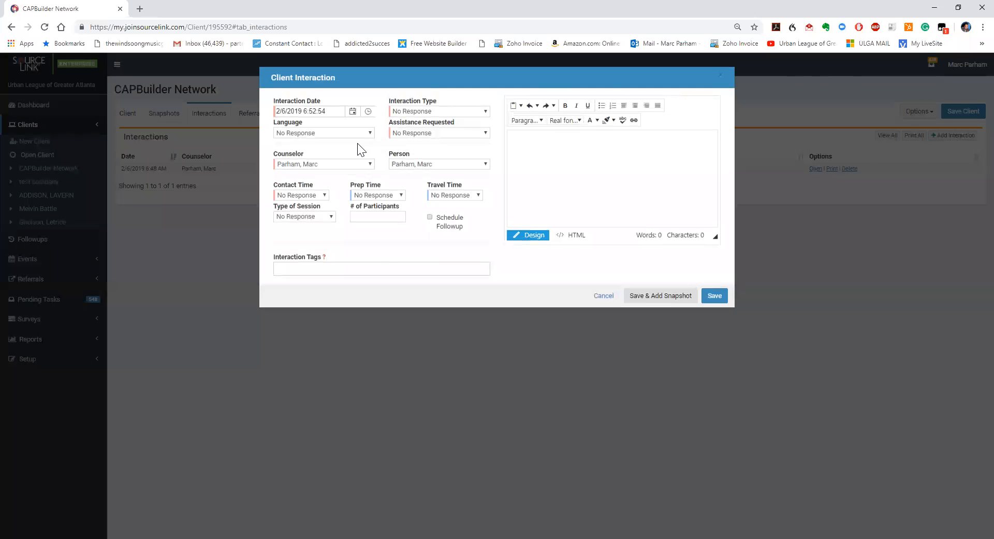
Set the interaction type to Coaching, assistance to Accounting/Budget, and contact time to 1 min
{"action": "left_click", "coordinate": [478, 114]}
{"action": "left_click", "coordinate": [425, 176]}
{"action": "left_click", "coordinate": [451, 134]}
{"action": "left_click", "coordinate": [432, 164]}
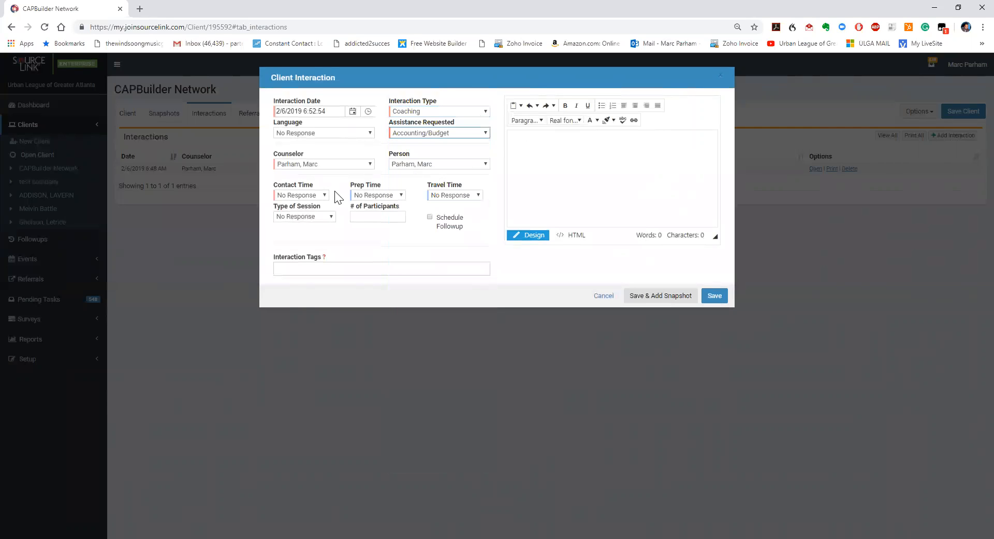
{"action": "left_click", "coordinate": [322, 195]}
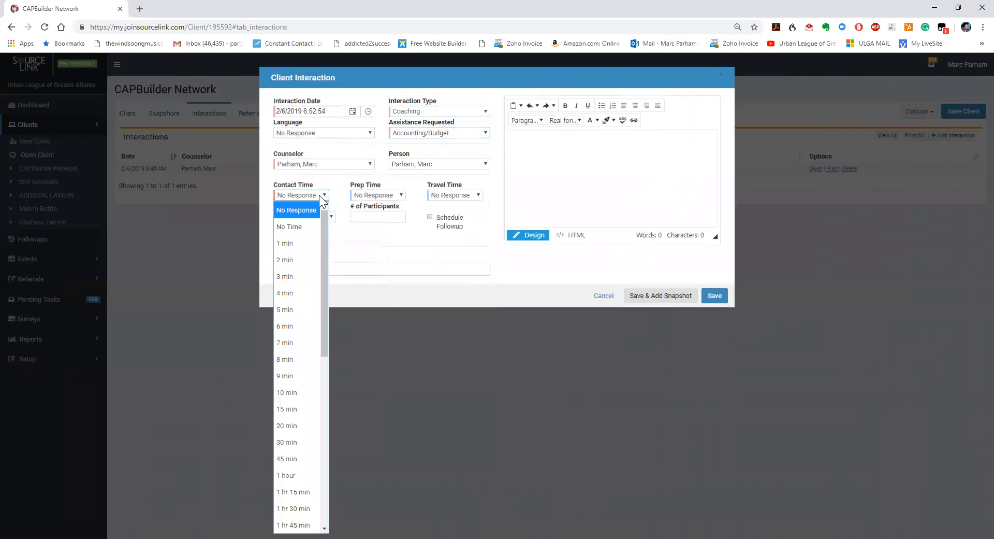
{"action": "left_click", "coordinate": [294, 241]}
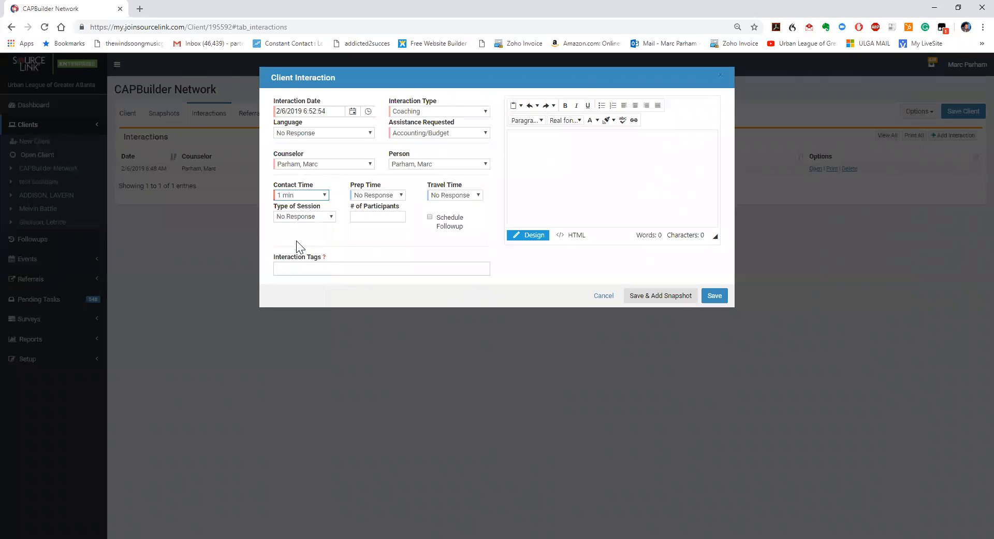
Schedule a Follow up type followup, then discard the interaction without saving
{"action": "left_click", "coordinate": [430, 218]}
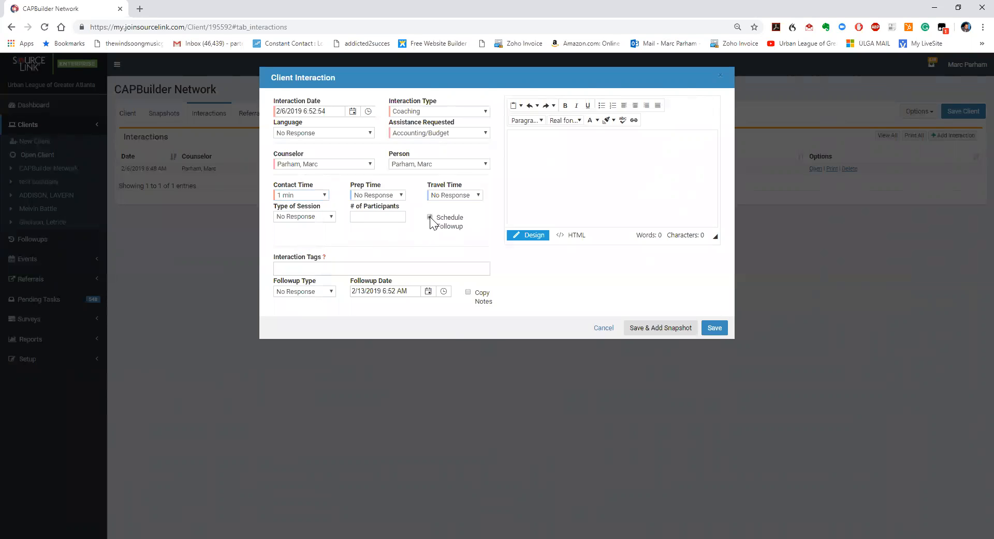
{"action": "left_click", "coordinate": [330, 292]}
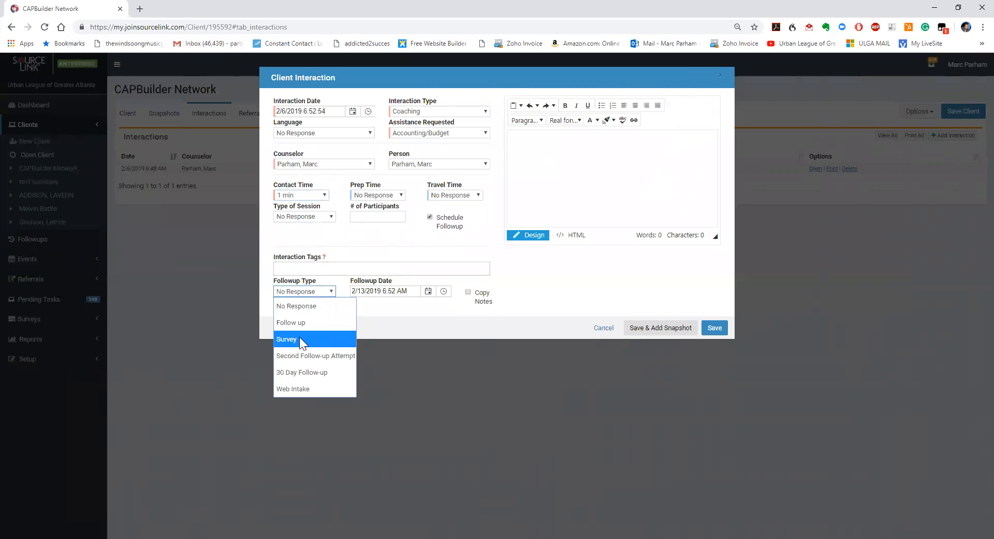
{"action": "left_click", "coordinate": [301, 323]}
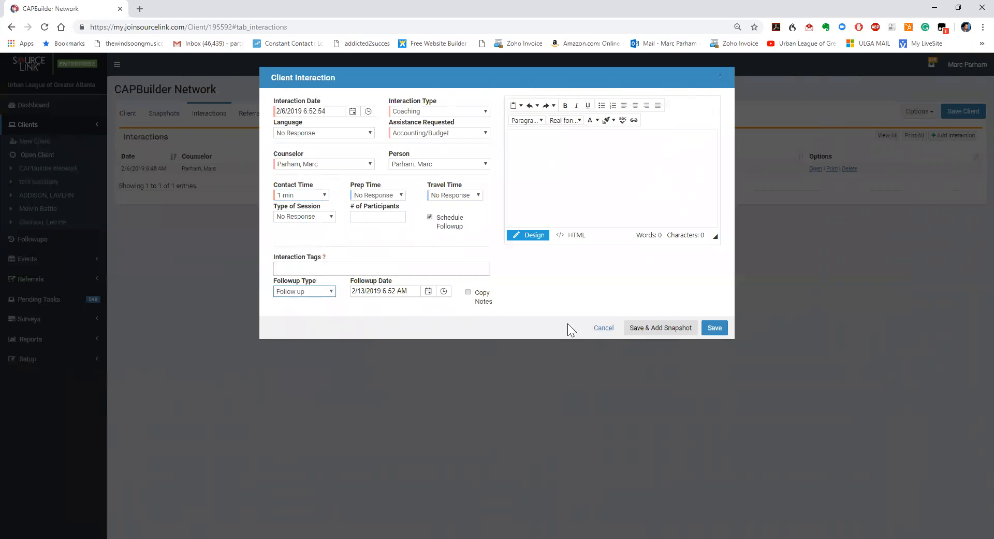
{"action": "left_click", "coordinate": [604, 328]}
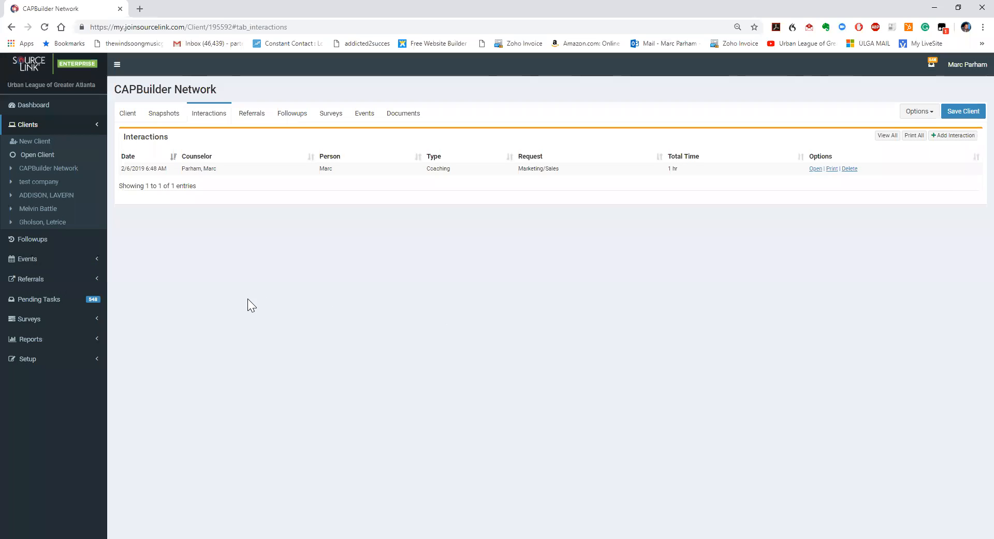
{"action": "left_click", "coordinate": [34, 240]}
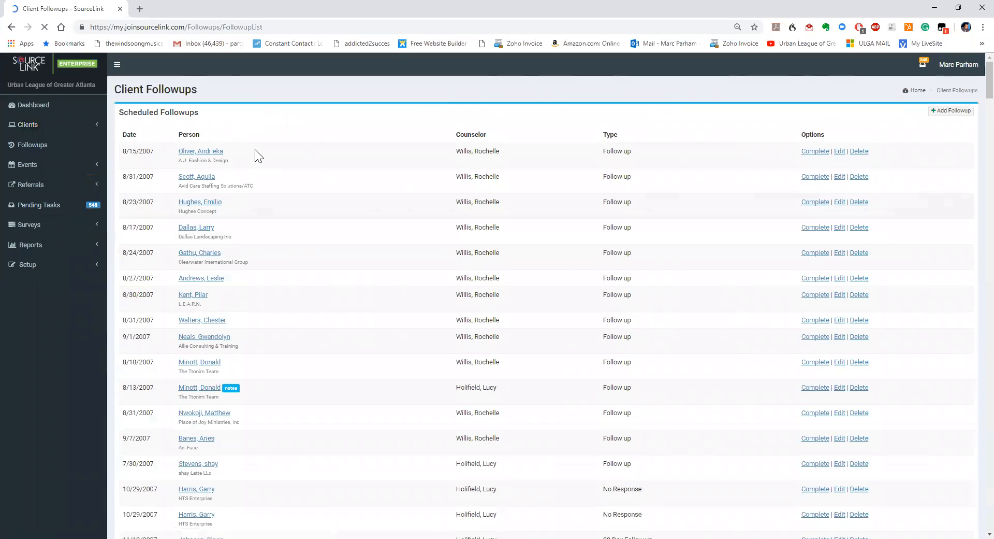
Scroll through the Client Followups table, then return to the Dashboard
{"action": "scroll", "coordinate": [255, 151], "scroll_direction": "down", "scroll_amount": 8}
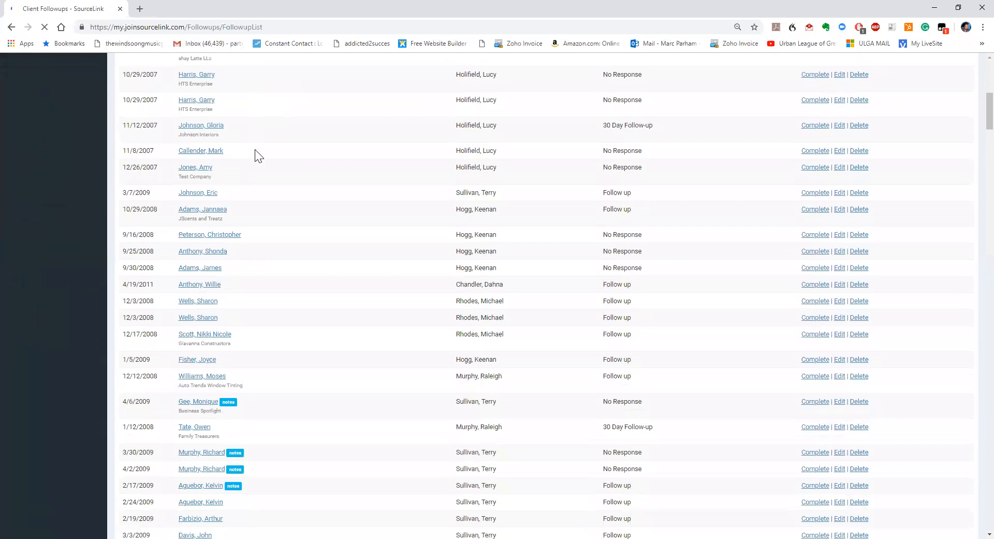
{"action": "scroll", "coordinate": [257, 154], "scroll_direction": "down", "scroll_amount": 3}
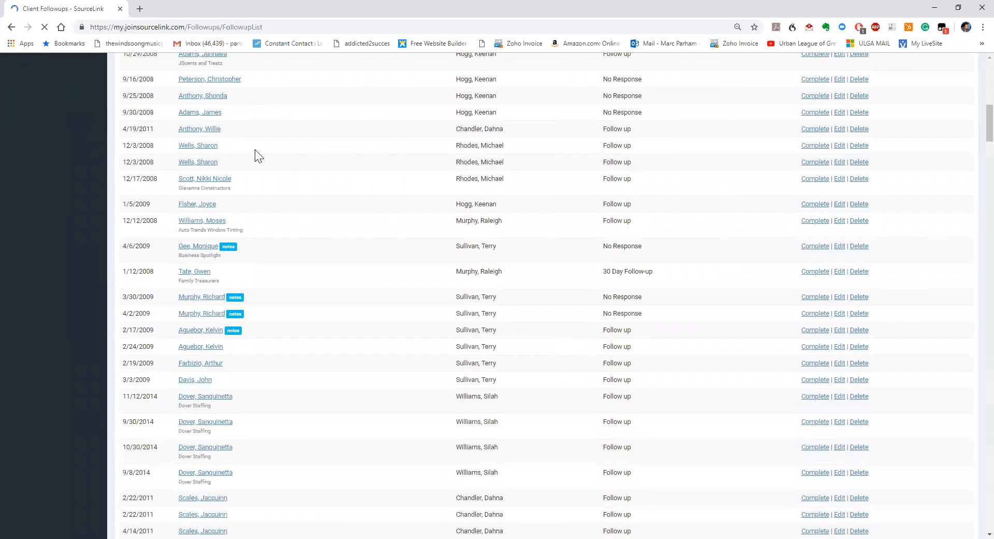
{"action": "scroll", "coordinate": [255, 149], "scroll_direction": "up", "scroll_amount": 11}
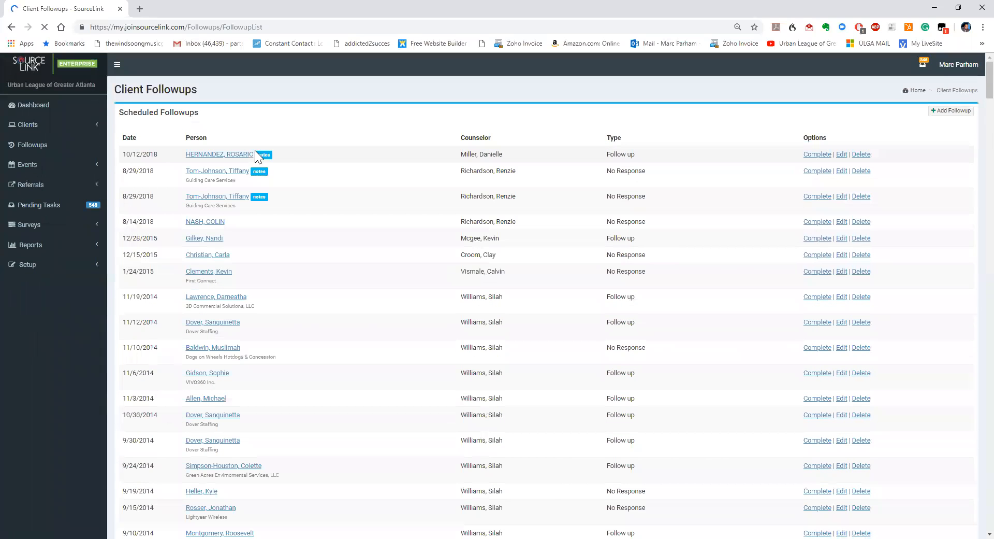
{"action": "left_click", "coordinate": [27, 107]}
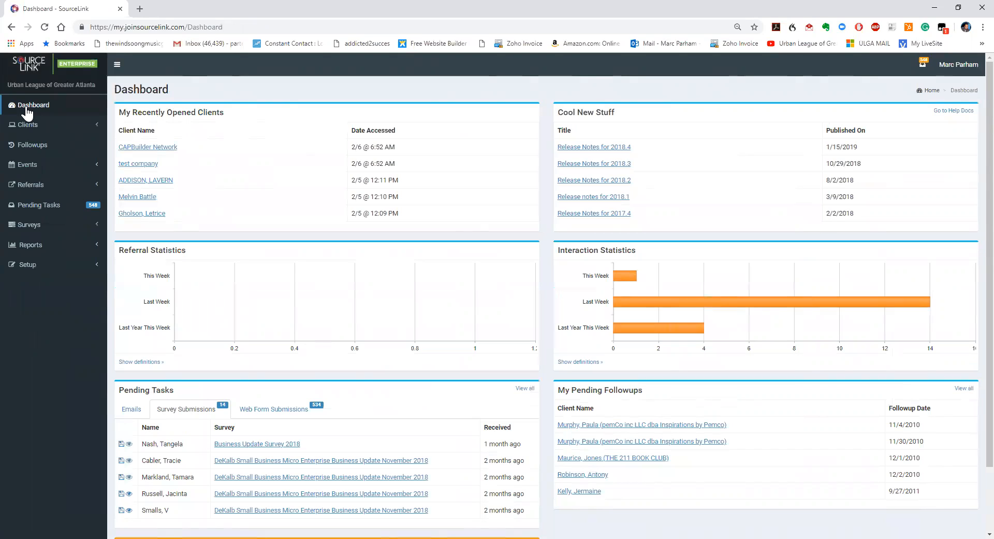
Open a recently viewed individual client's record from the Clients list
{"action": "left_click", "coordinate": [26, 127]}
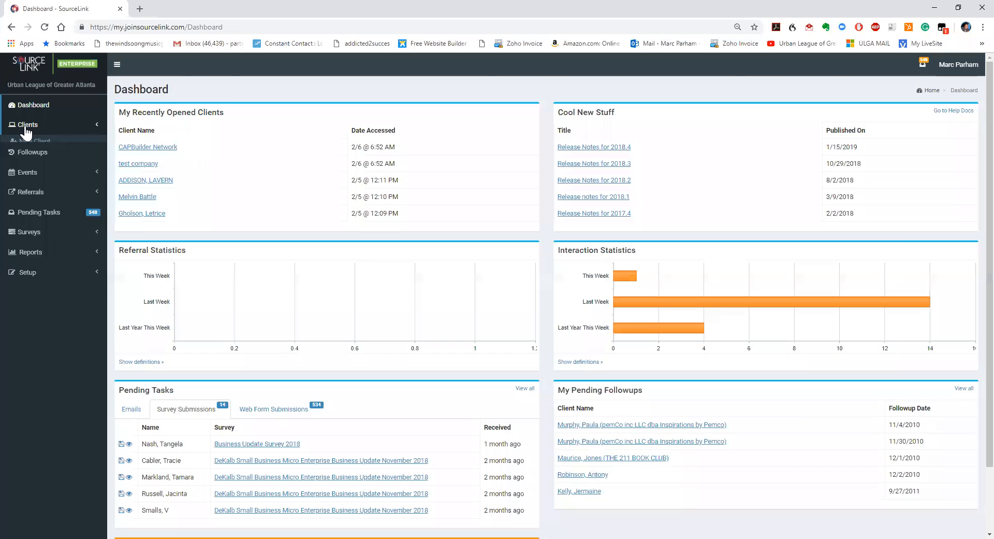
{"action": "left_click", "coordinate": [54, 197]}
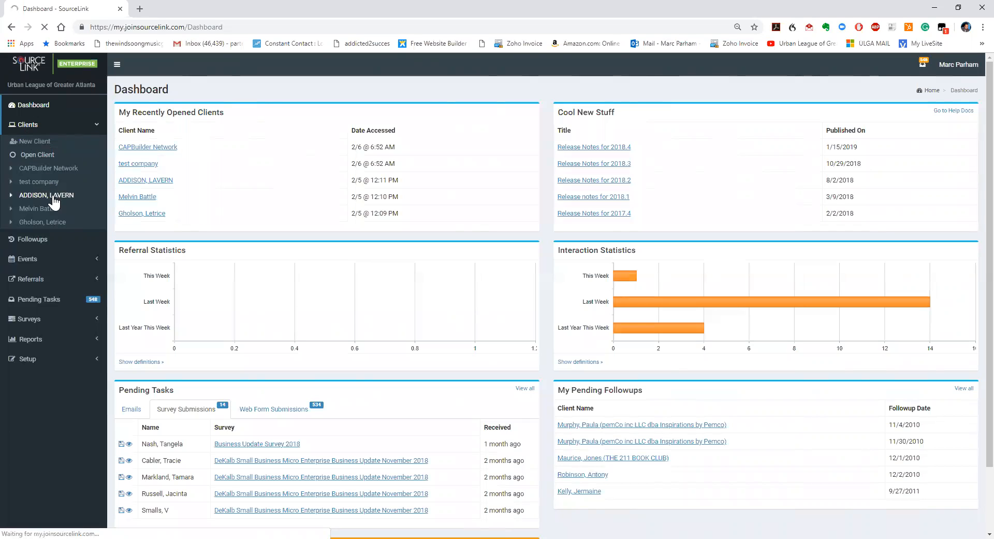